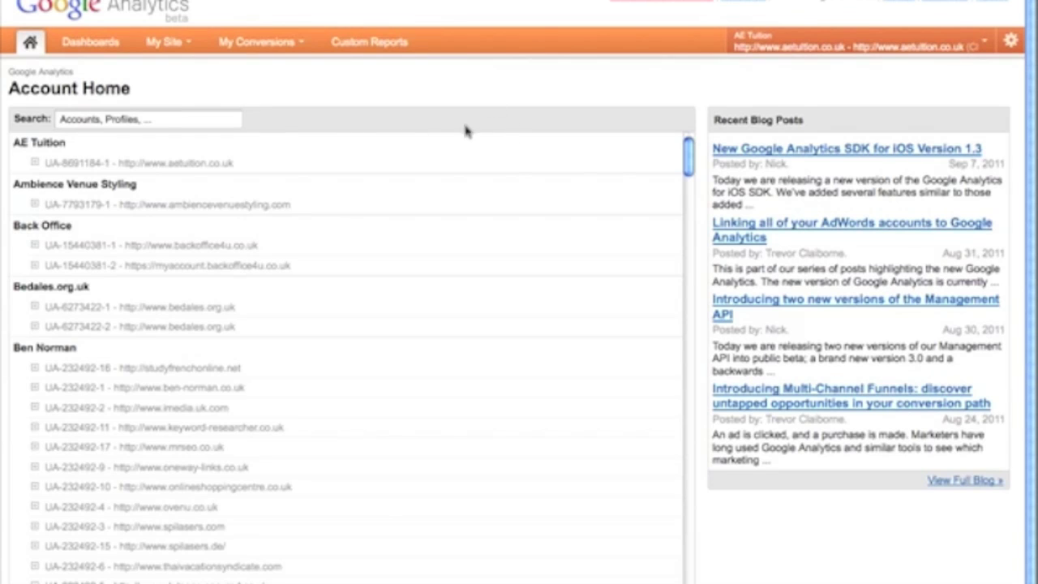
Step: Filter the Account Home list and the account selector by 'koo' to show Koozai's profiles
{"action": "left_click", "coordinate": [209, 120]}
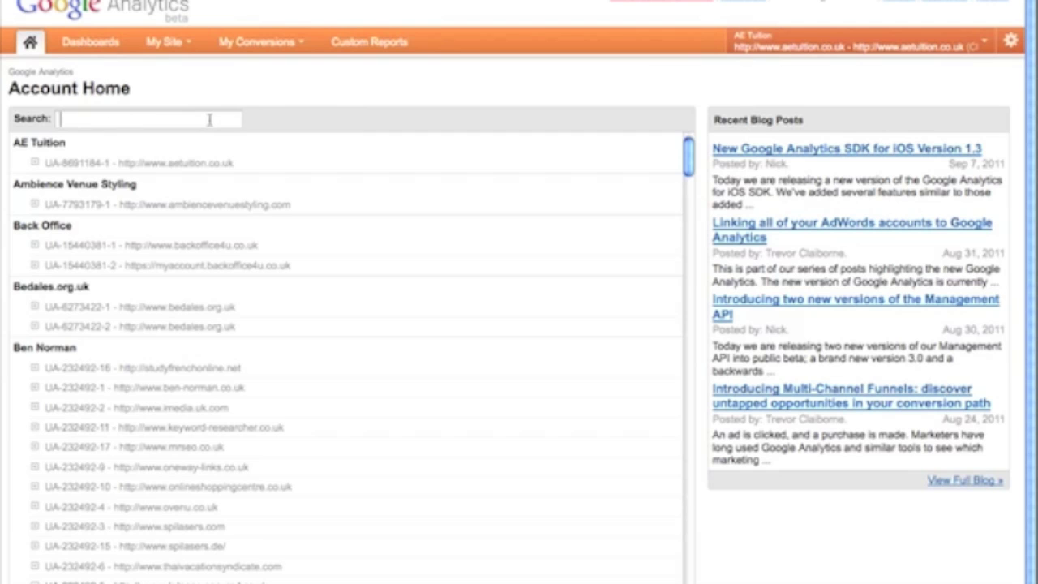
{"action": "type", "text": "koo"}
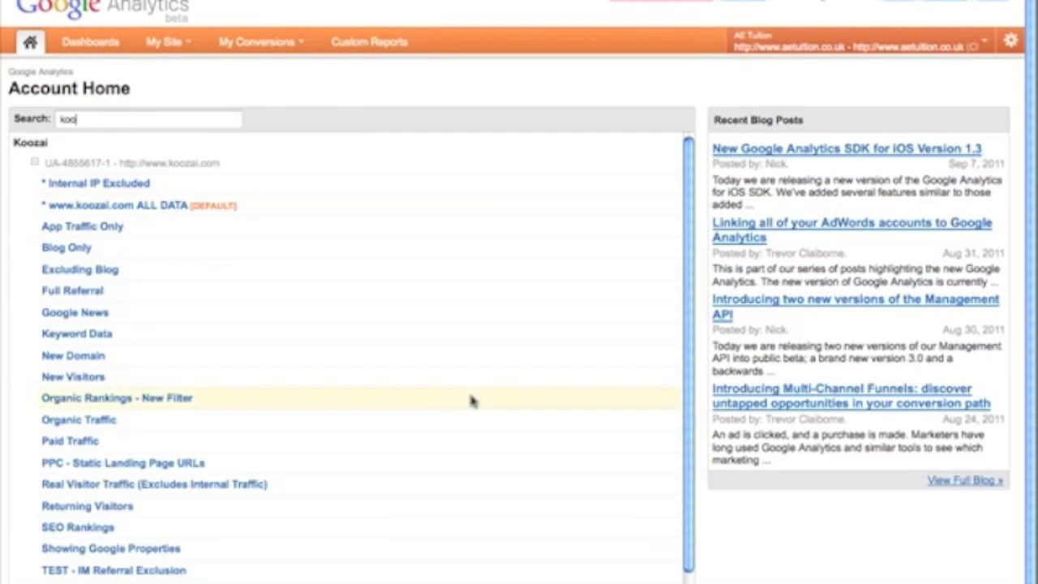
{"action": "left_click", "coordinate": [788, 49]}
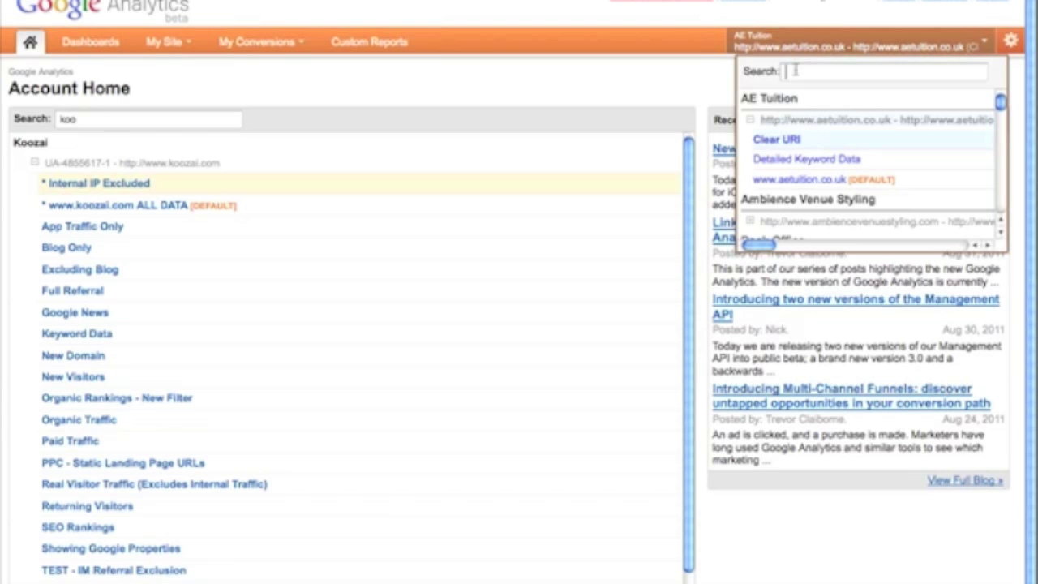
{"action": "type", "text": "koo"}
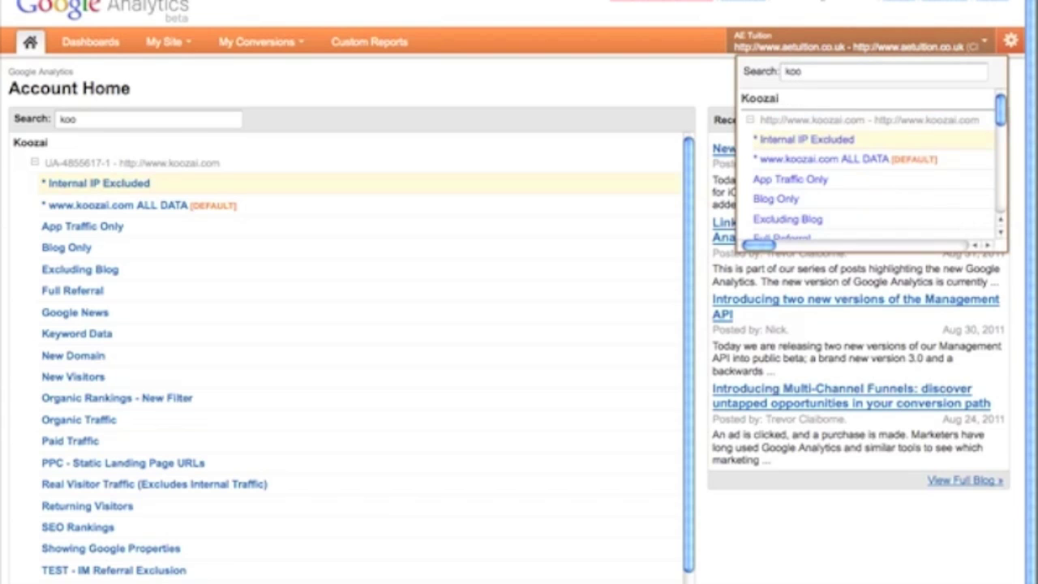
{"action": "left_click", "coordinate": [685, 73]}
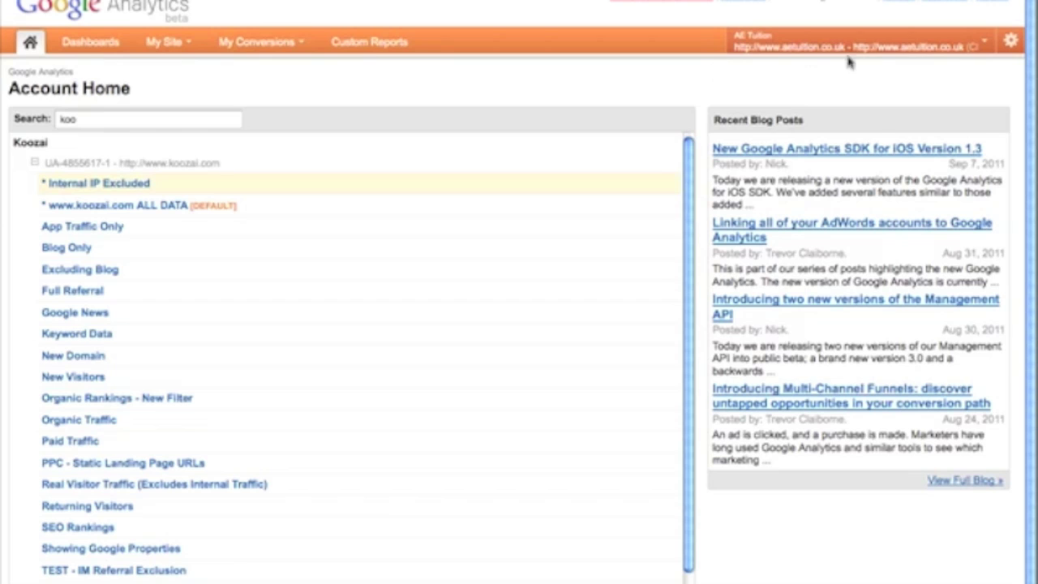
Step: Open the property admin and browse the Dashboards and My Site menus to reach Visitors Overview
{"action": "left_click", "coordinate": [1010, 42]}
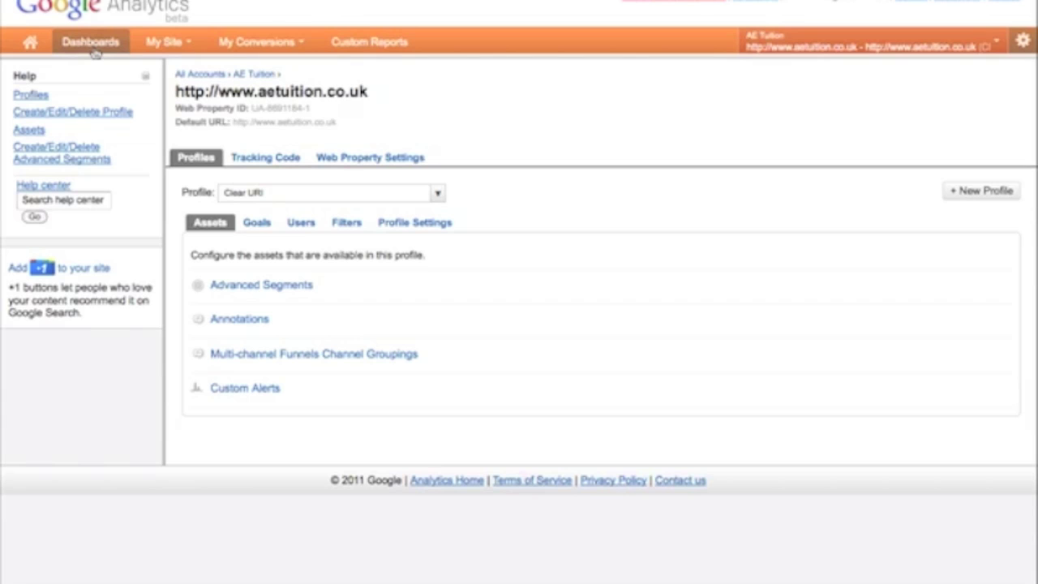
{"action": "mouse_move", "coordinate": [162, 42]}
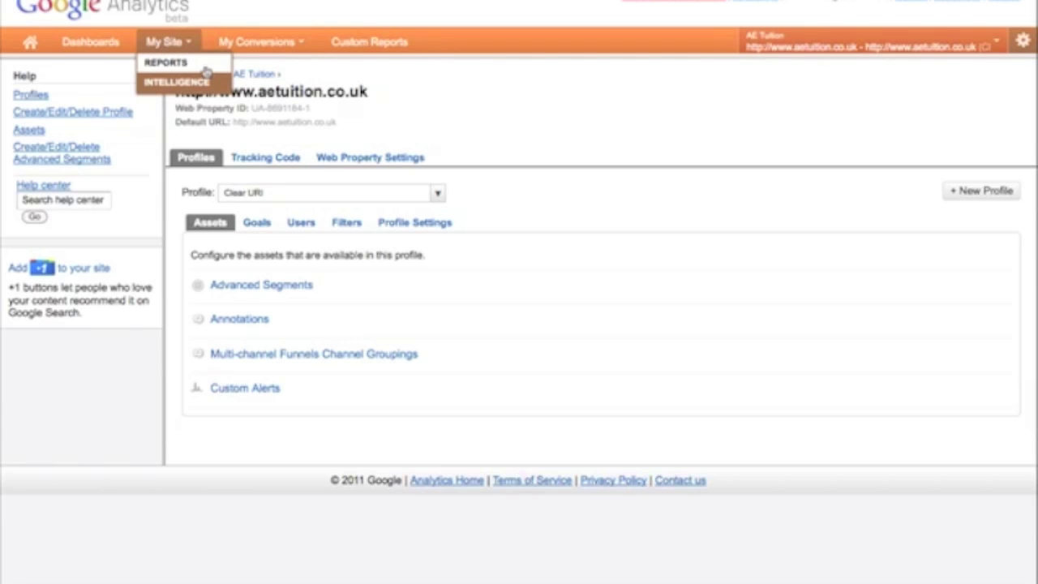
{"action": "mouse_move", "coordinate": [242, 40]}
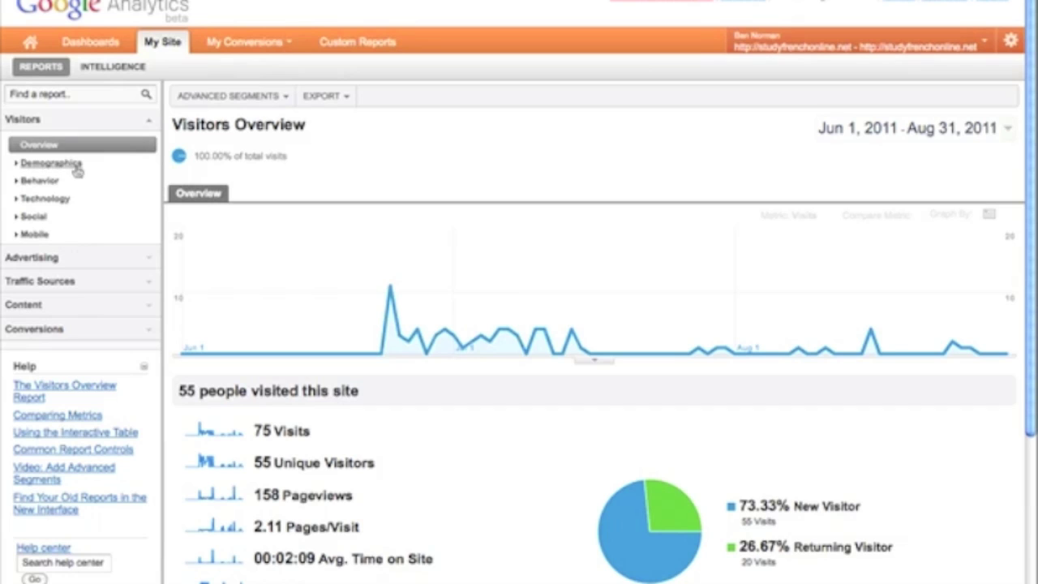
Step: Collapse the Visitors report group in the left sidebar
{"action": "left_click", "coordinate": [87, 122]}
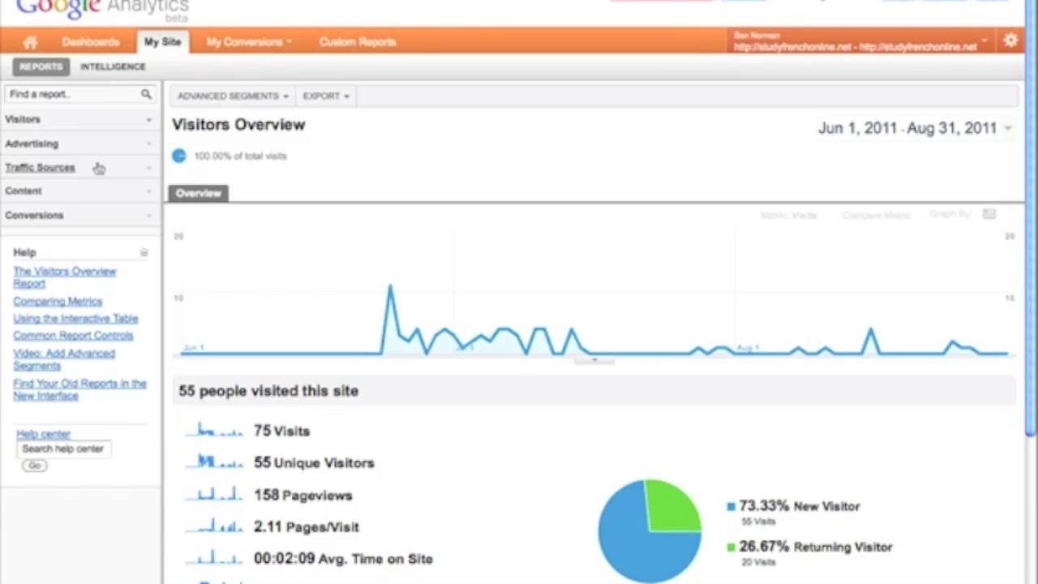
Step: Expand Traffic Sources > Search and open the Organic search report
{"action": "left_click", "coordinate": [98, 168]}
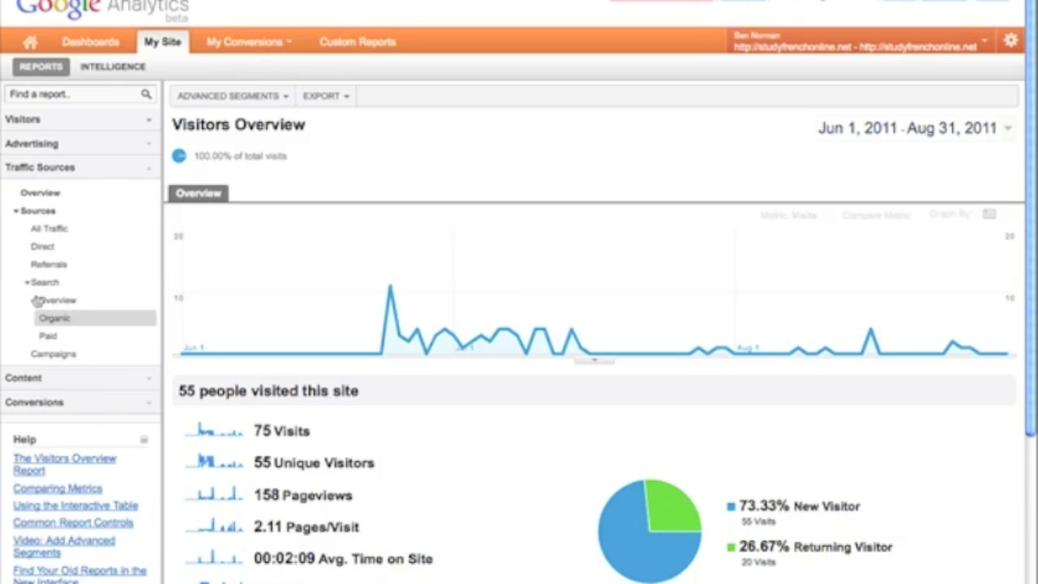
{"action": "left_click", "coordinate": [44, 286]}
{"action": "left_click", "coordinate": [45, 287]}
{"action": "left_click", "coordinate": [81, 321]}
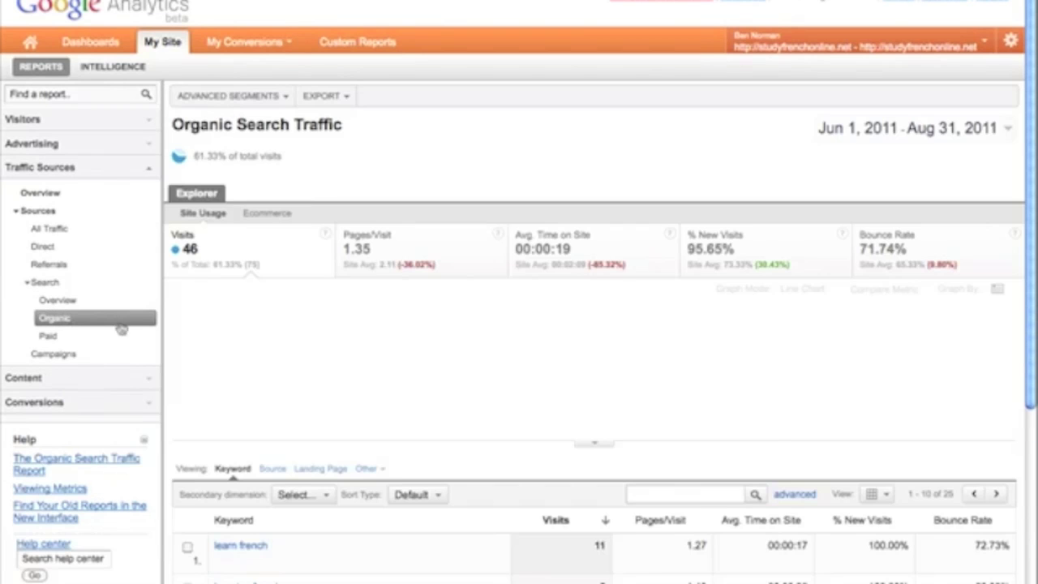
{"action": "scroll", "coordinate": [421, 501], "scroll_direction": "down", "scroll_amount": 2}
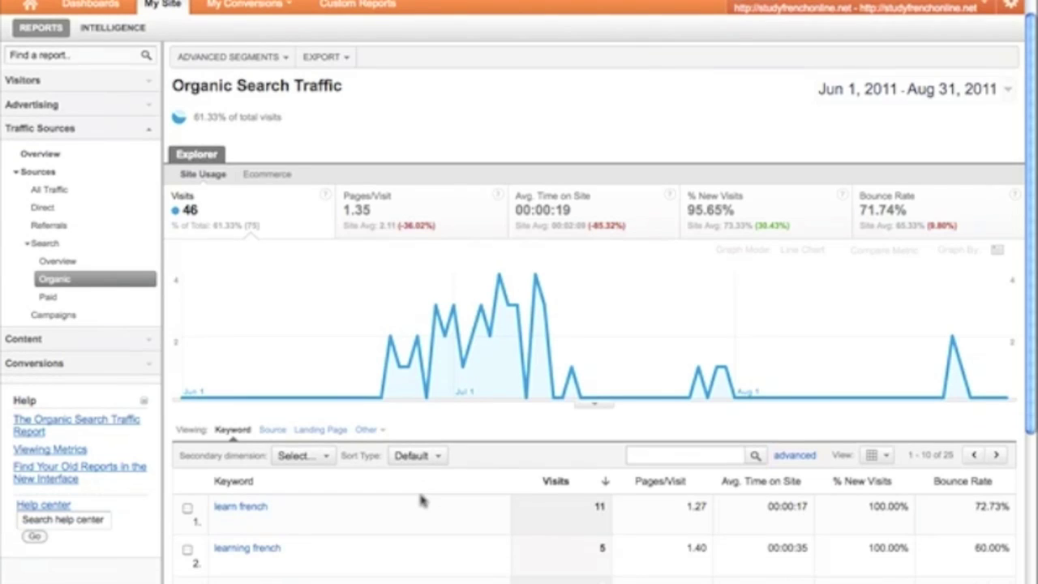
{"action": "scroll", "coordinate": [421, 501], "scroll_direction": "up", "scroll_amount": 2}
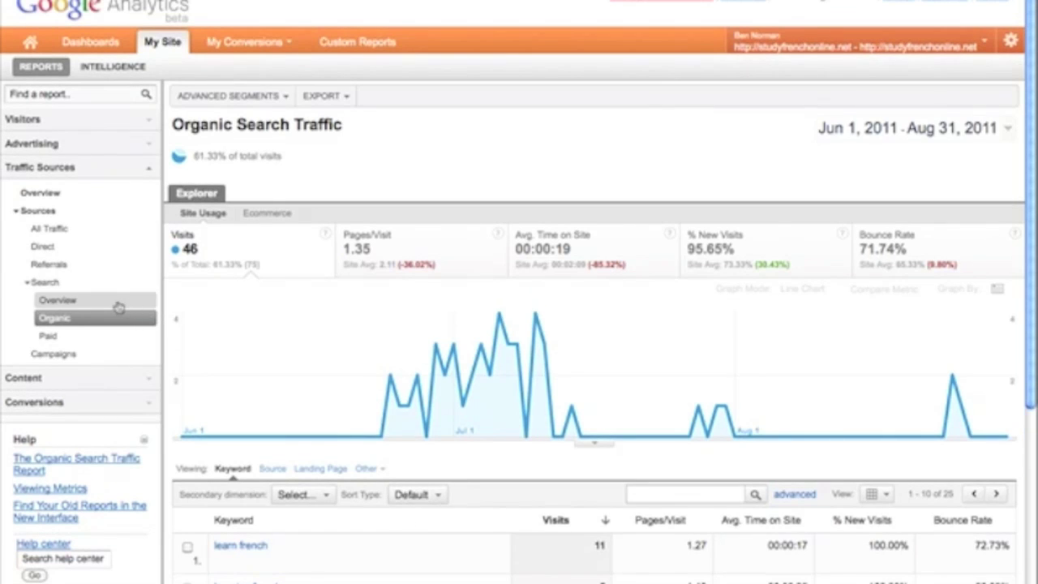
Step: Open the Search Overview report and break its table down by keyword
{"action": "left_click", "coordinate": [120, 307]}
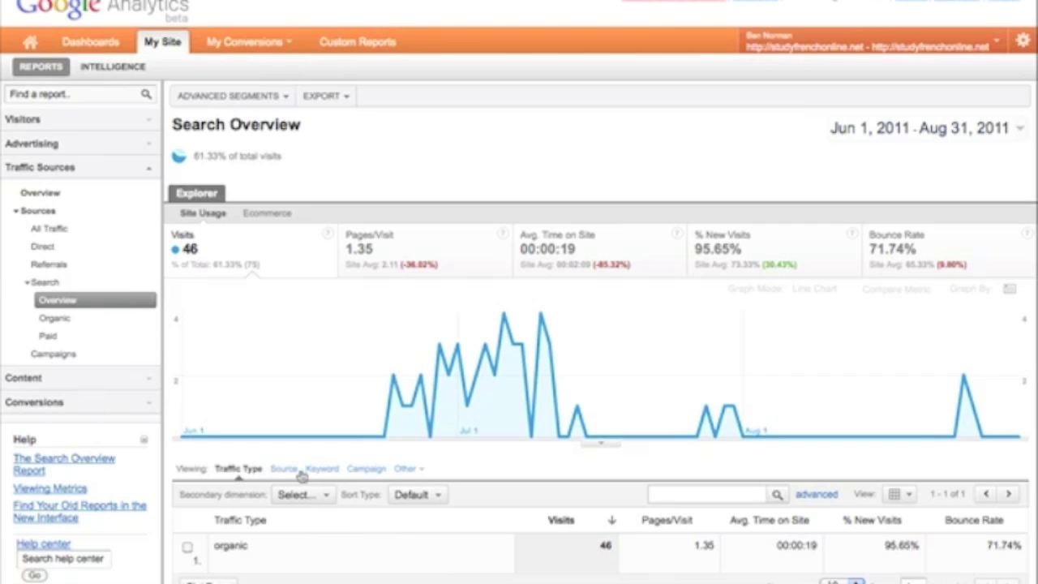
{"action": "left_click", "coordinate": [323, 470]}
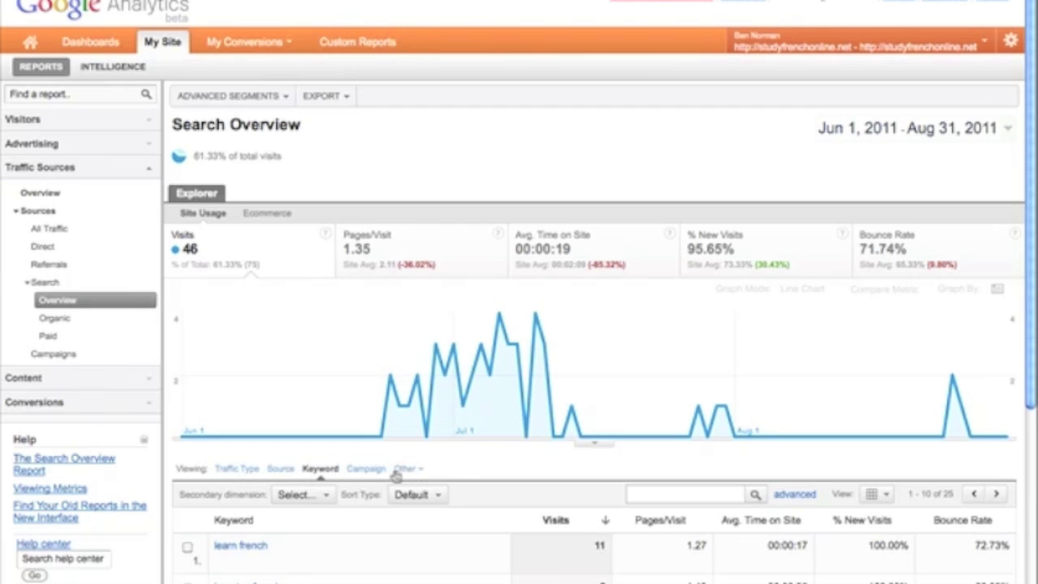
{"action": "scroll", "coordinate": [506, 479], "scroll_direction": "down", "scroll_amount": 1}
{"action": "scroll", "coordinate": [506, 478], "scroll_direction": "down", "scroll_amount": 5}
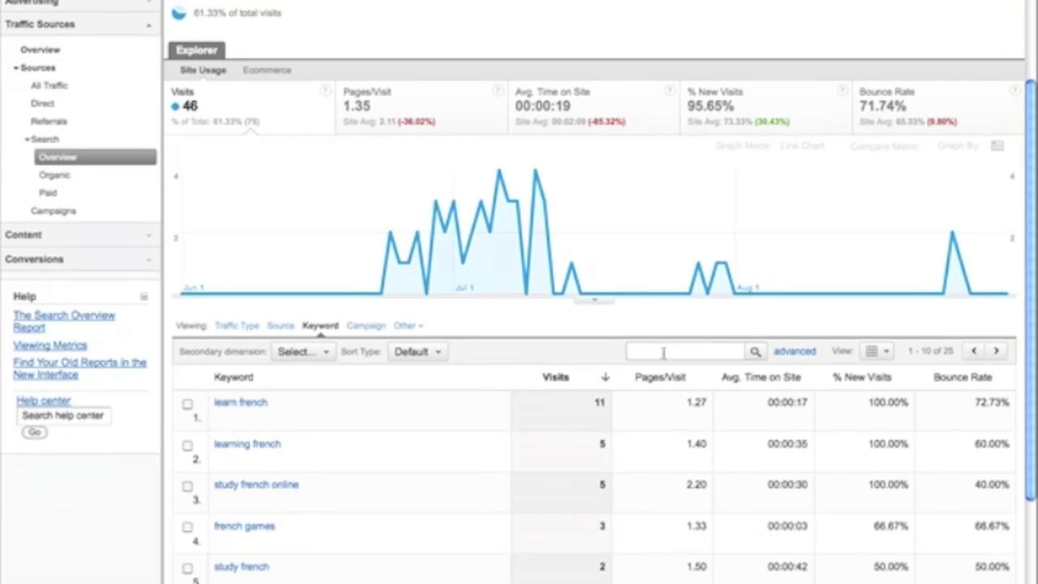
Step: Apply an advanced filter including keywords containing 'lea', leaving Advanced Segments unchanged
{"action": "left_click", "coordinate": [783, 353]}
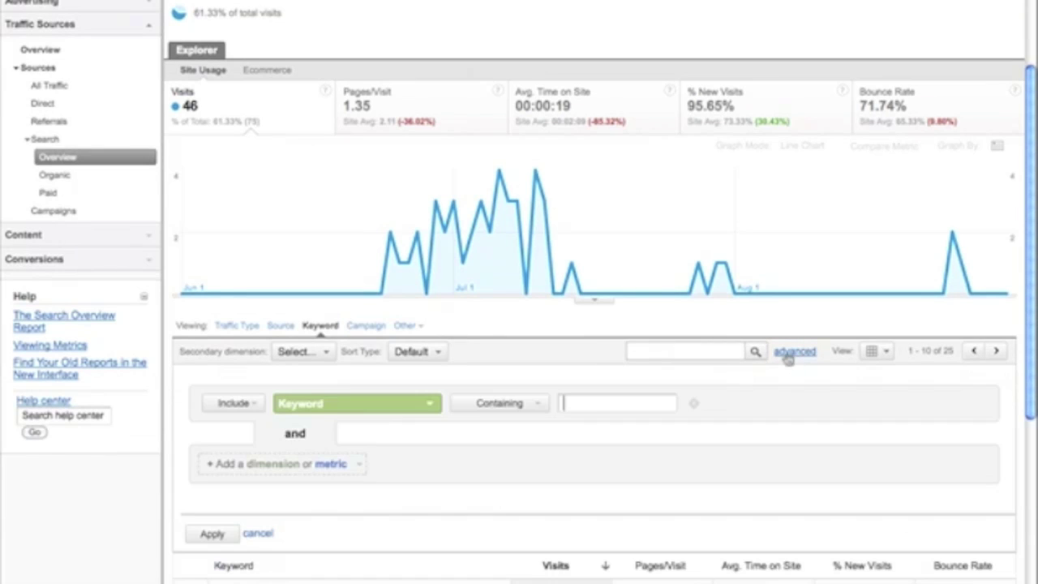
{"action": "left_click", "coordinate": [593, 398]}
{"action": "type", "text": "lea"}
{"action": "left_click", "coordinate": [213, 533]}
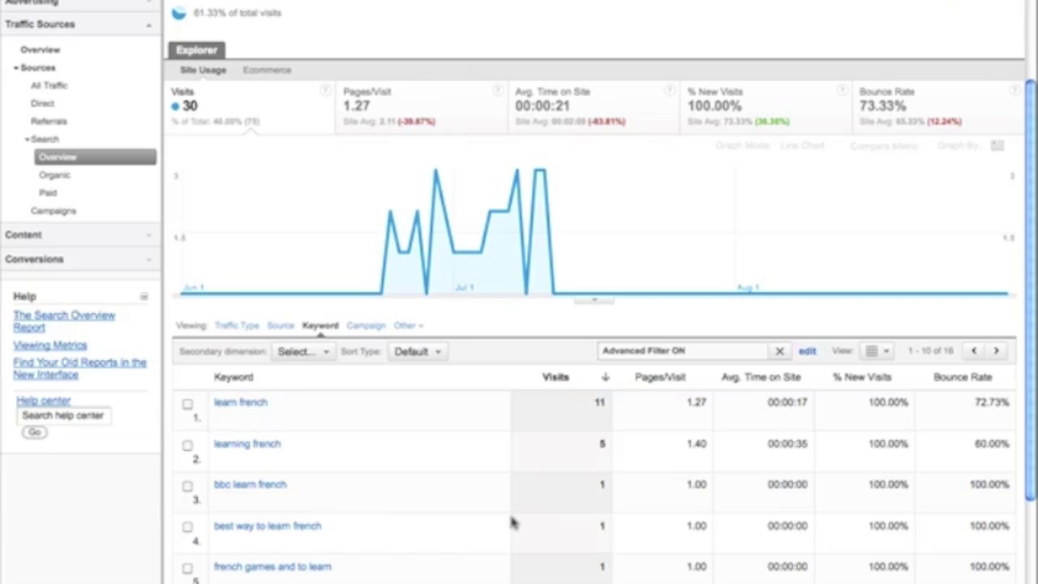
{"action": "scroll", "coordinate": [510, 523], "scroll_direction": "up", "scroll_amount": 3}
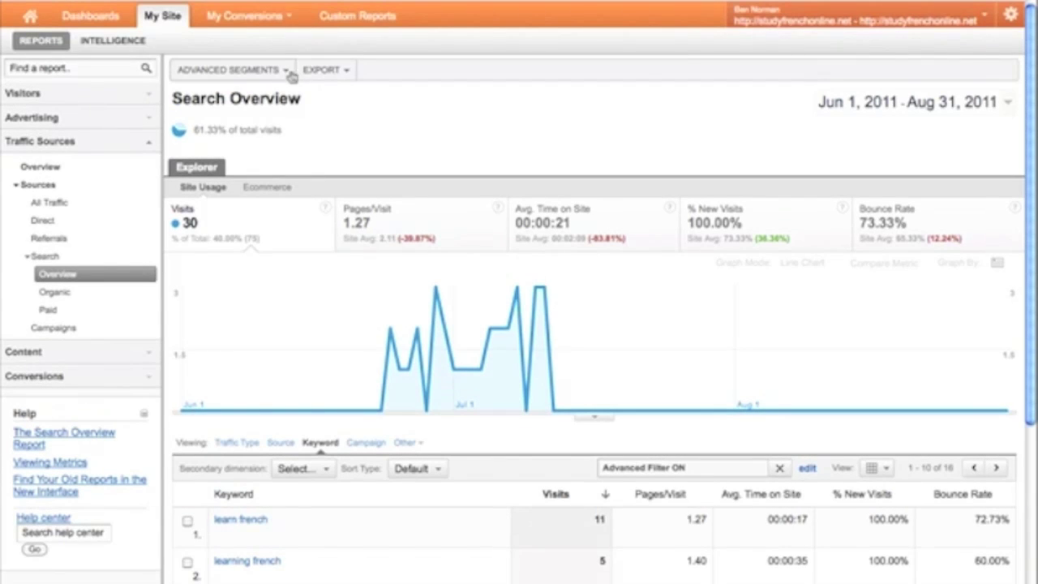
{"action": "left_click", "coordinate": [285, 72]}
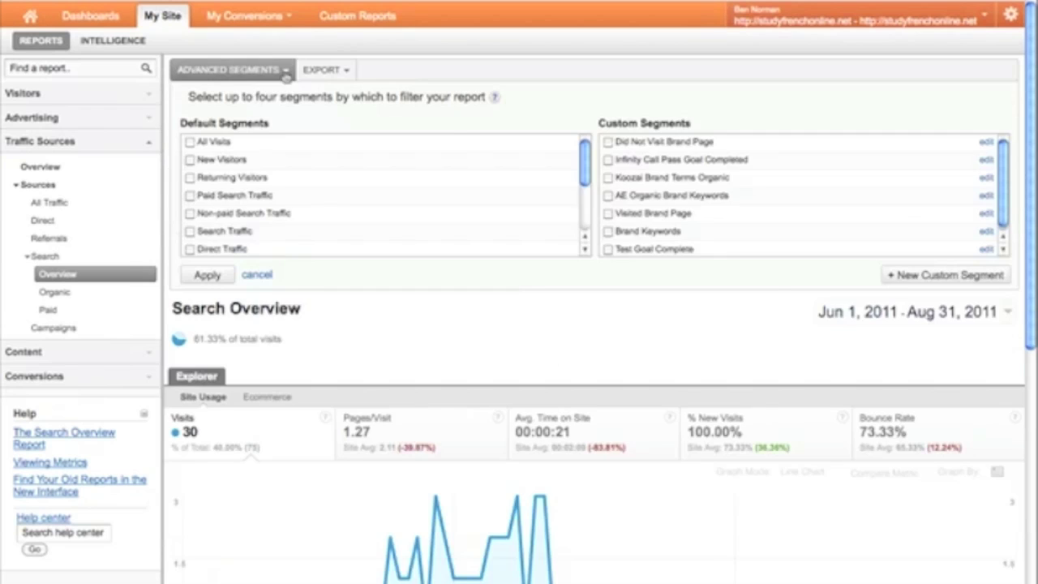
{"action": "left_click", "coordinate": [286, 72]}
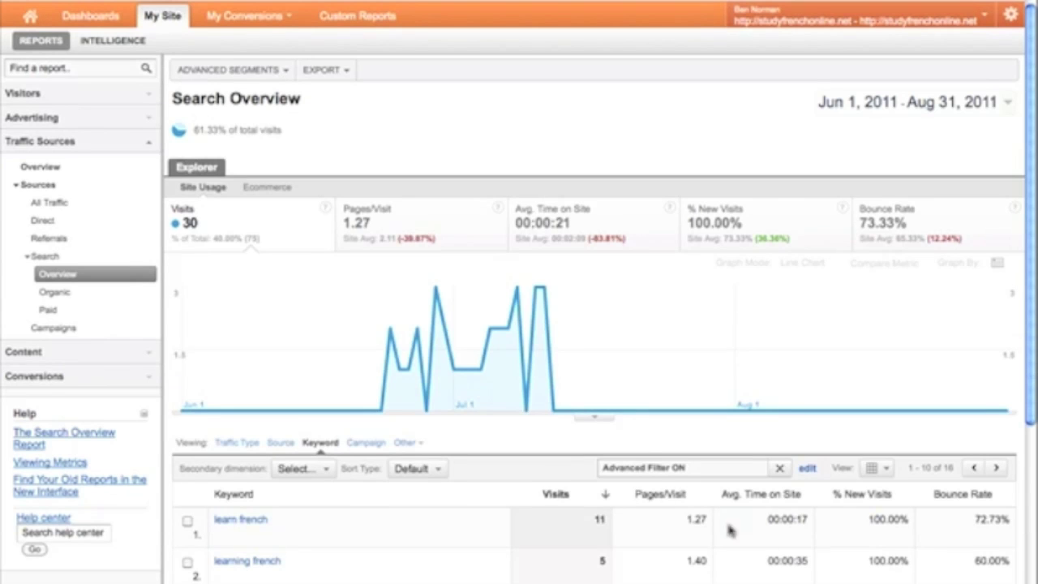
Step: Switch the keyword table to the term cloud view
{"action": "scroll", "coordinate": [604, 548], "scroll_direction": "down", "scroll_amount": 3}
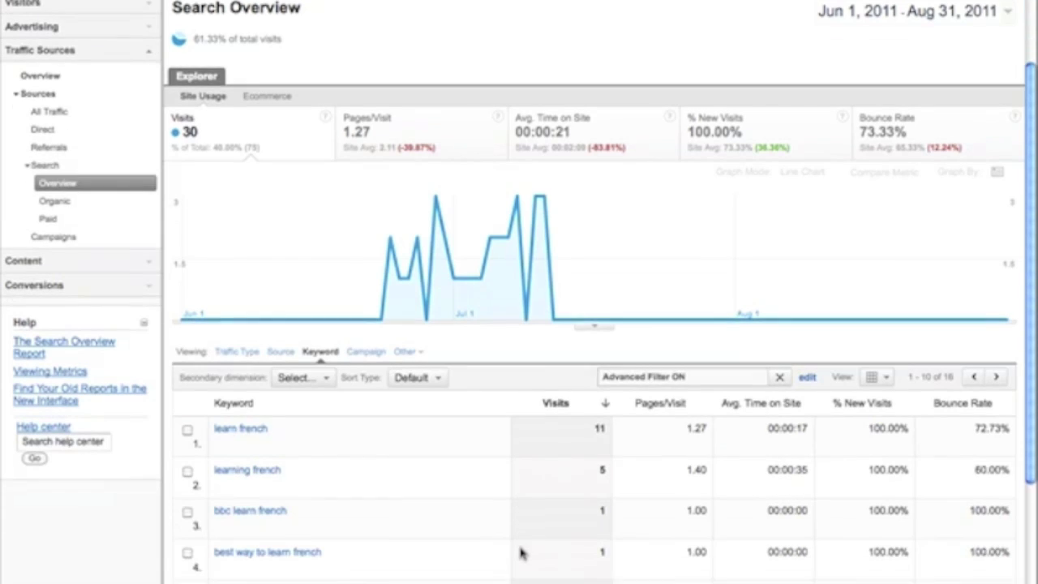
{"action": "scroll", "coordinate": [515, 535], "scroll_direction": "down", "scroll_amount": 2}
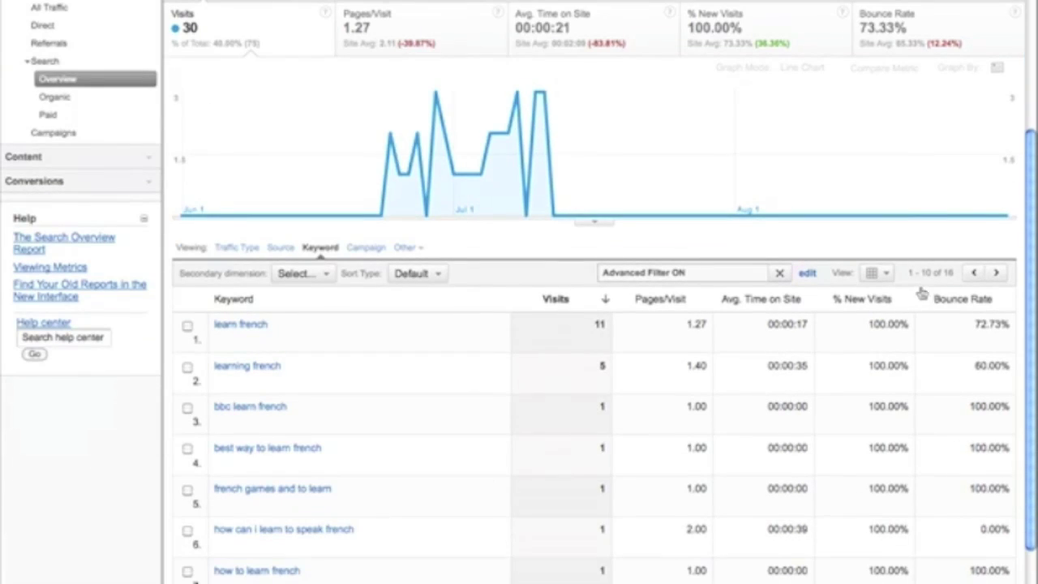
{"action": "left_click", "coordinate": [885, 276]}
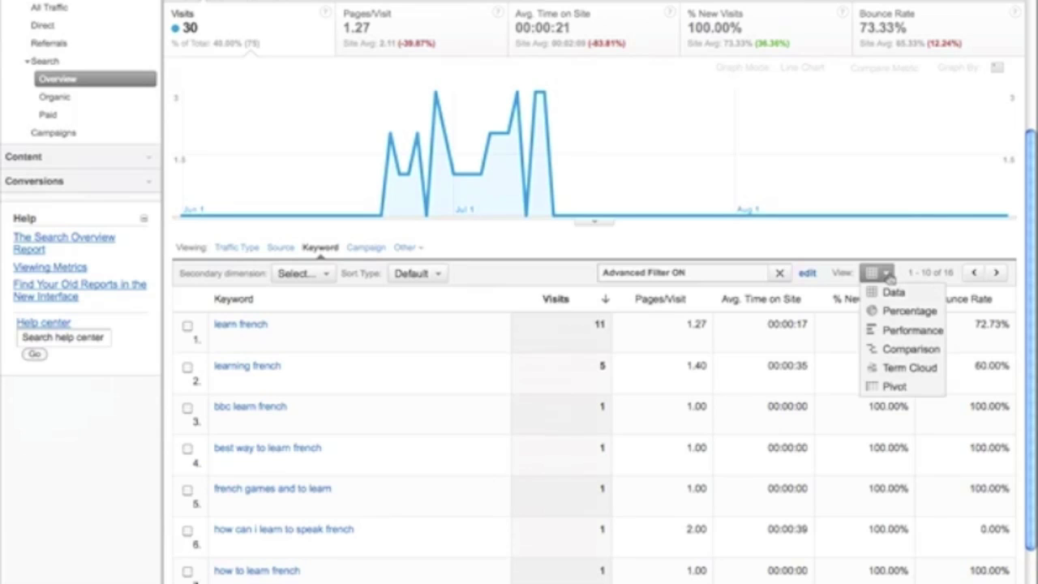
{"action": "left_click", "coordinate": [936, 371]}
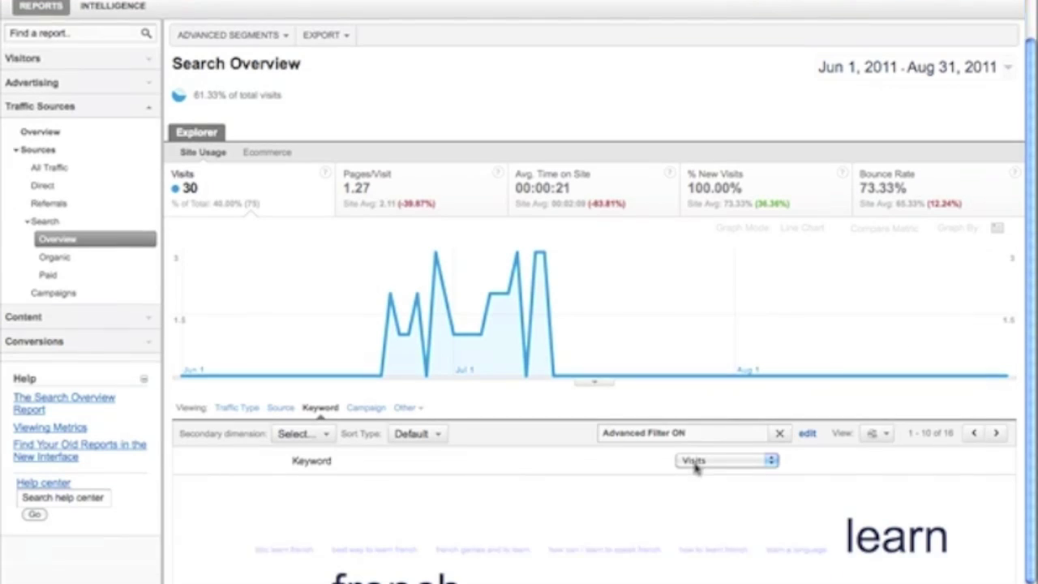
{"action": "scroll", "coordinate": [695, 468], "scroll_direction": "down", "scroll_amount": 1}
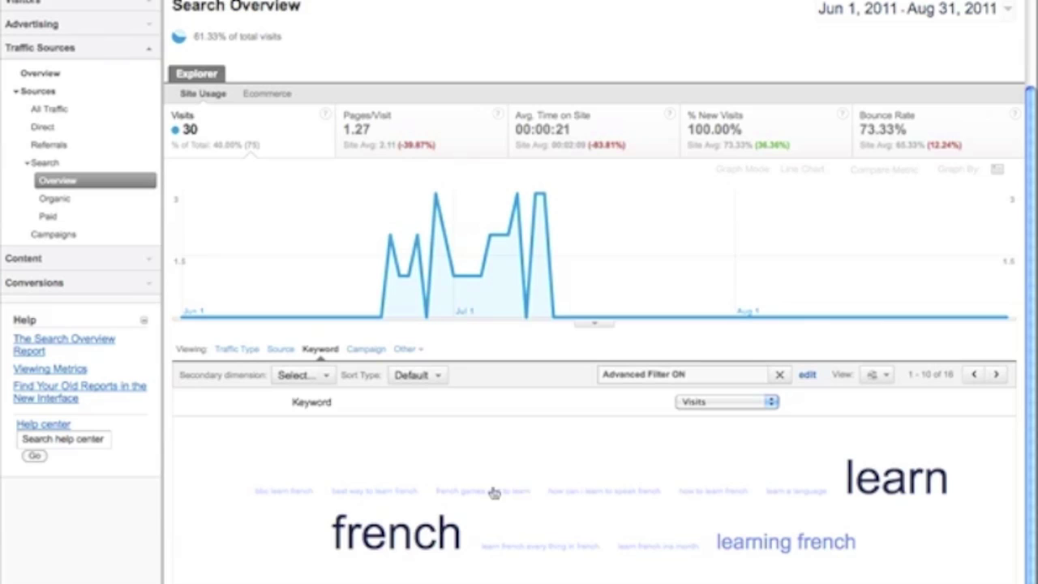
Step: Try the percentage pie chart and performance bar views of keyword visits
{"action": "left_click", "coordinate": [884, 376]}
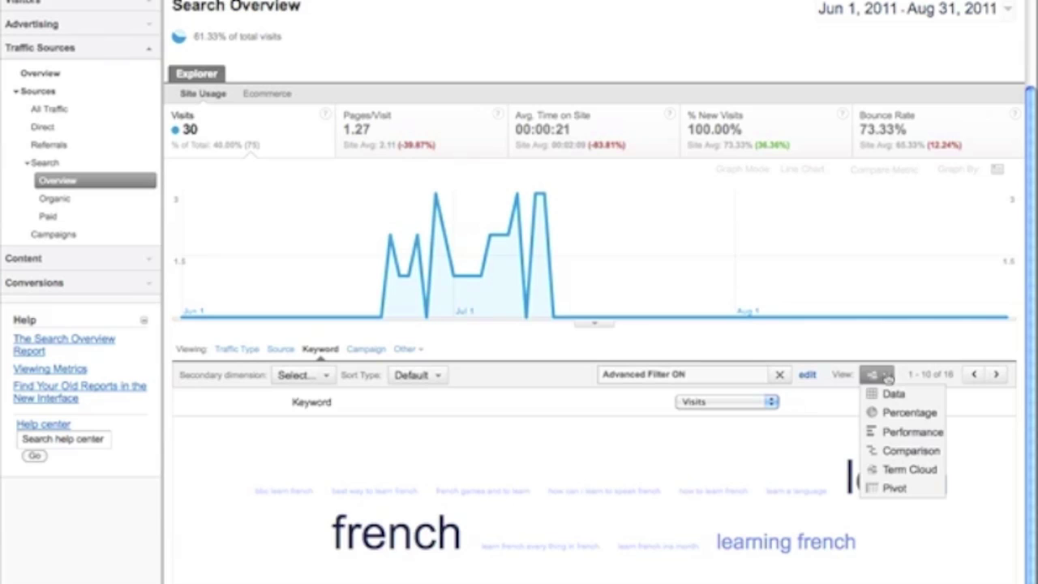
{"action": "left_click", "coordinate": [897, 418]}
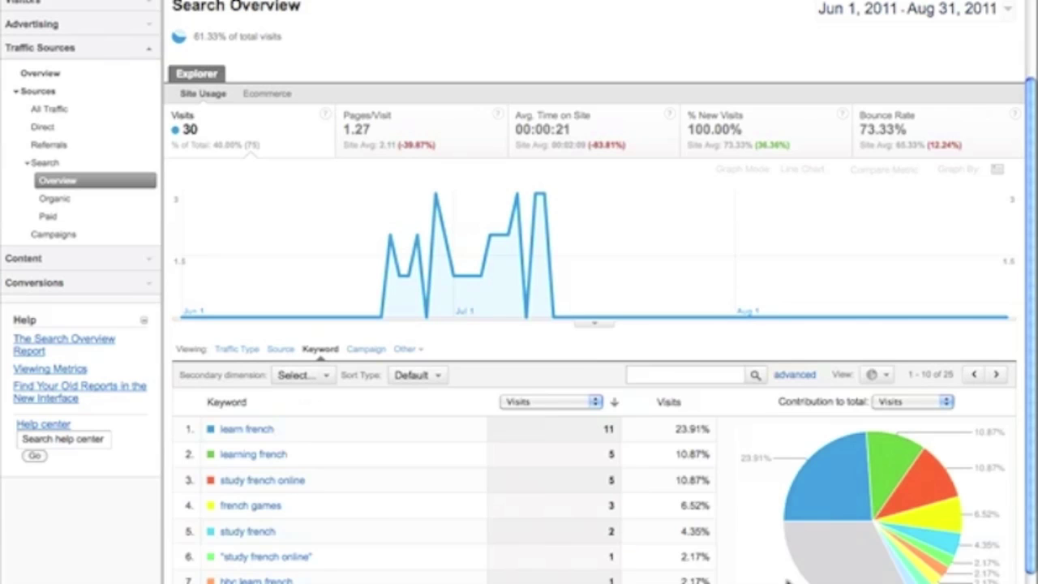
{"action": "left_click", "coordinate": [877, 374]}
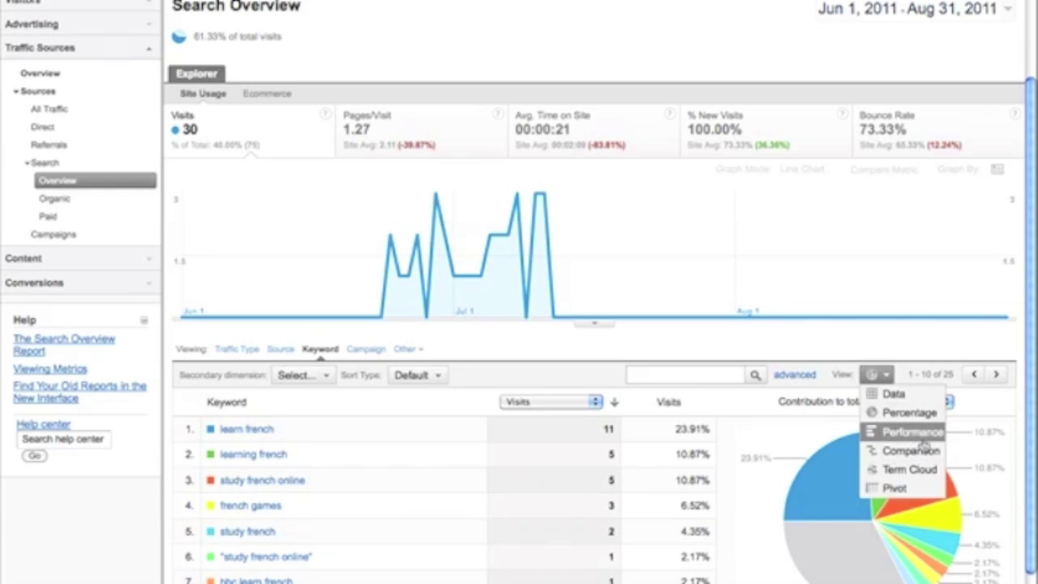
{"action": "left_click", "coordinate": [924, 440]}
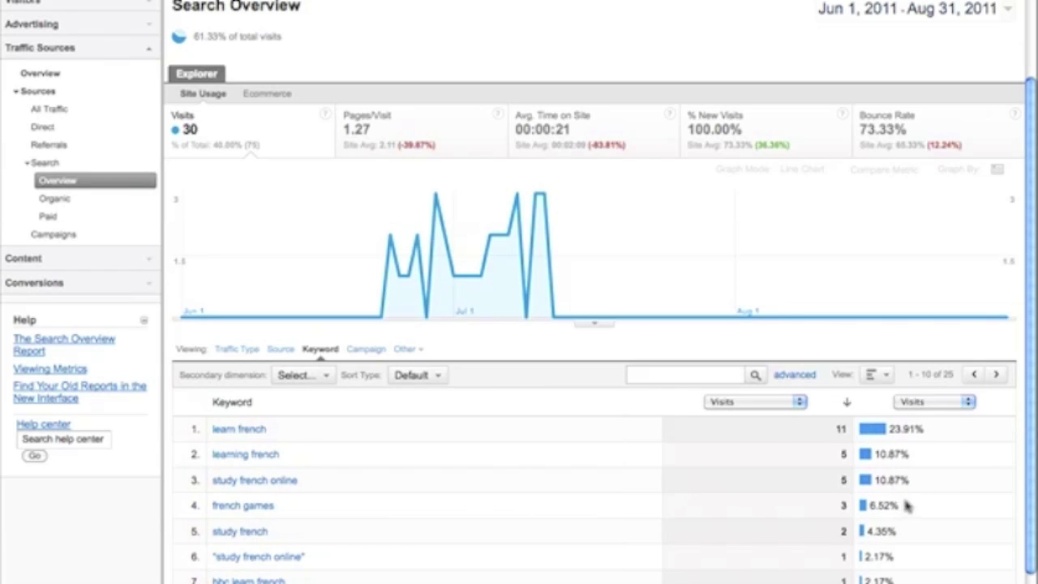
{"action": "scroll", "coordinate": [908, 519], "scroll_direction": "down", "scroll_amount": 1}
{"action": "scroll", "coordinate": [908, 521], "scroll_direction": "up", "scroll_amount": 1}
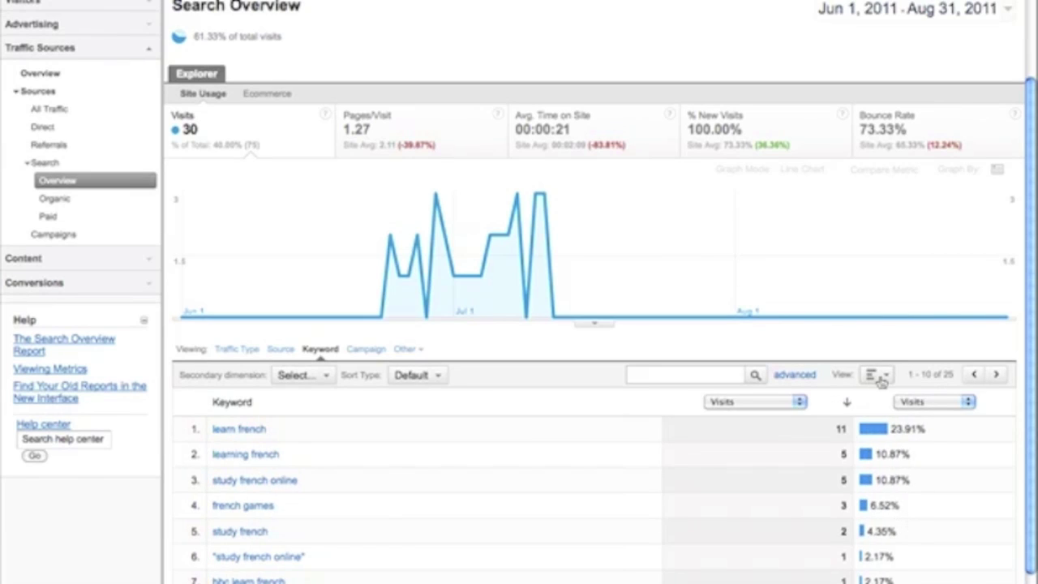
Step: Settle on the percentage view with a pie chart of keyword visit shares
{"action": "left_click", "coordinate": [877, 375]}
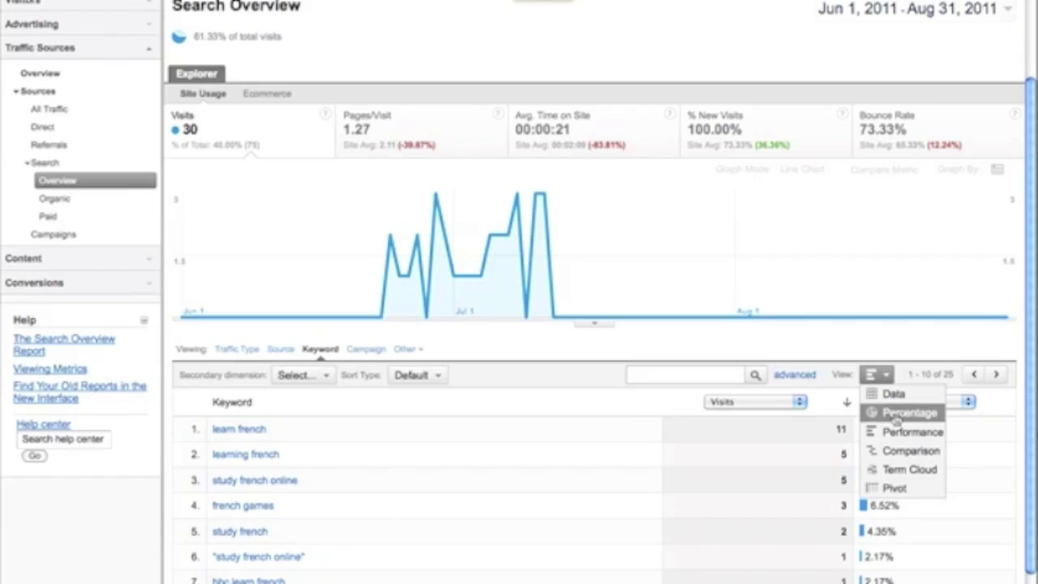
{"action": "left_click", "coordinate": [895, 415]}
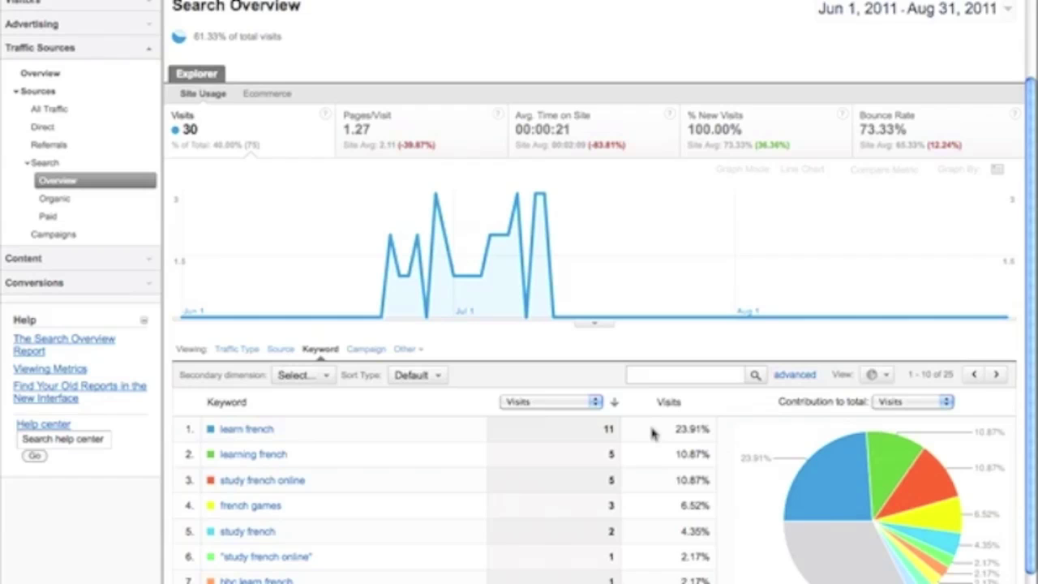
{"action": "scroll", "coordinate": [656, 434], "scroll_direction": "down", "scroll_amount": 2}
{"action": "scroll", "coordinate": [657, 438], "scroll_direction": "down", "scroll_amount": 2}
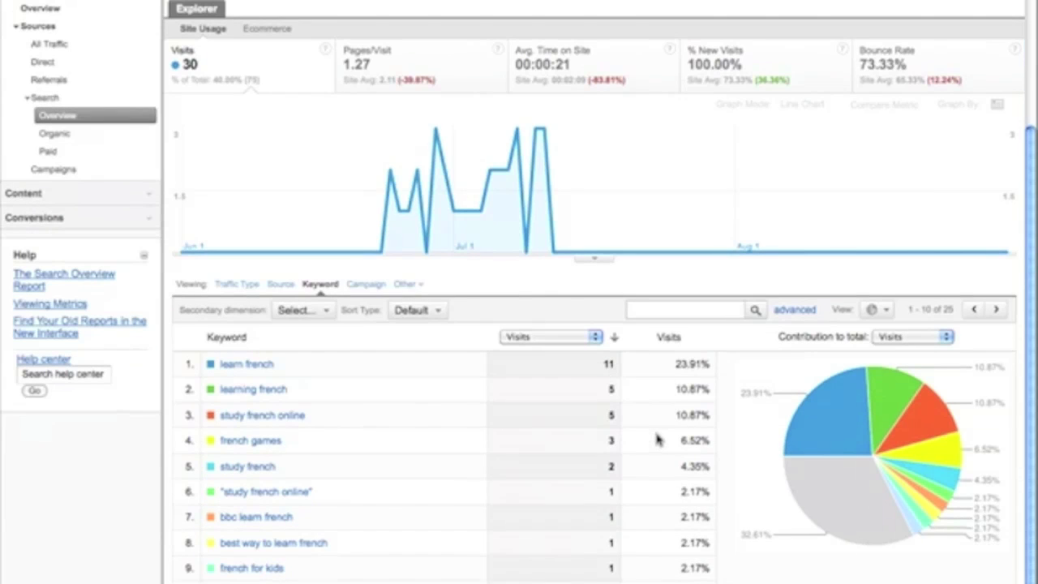
{"action": "scroll", "coordinate": [657, 437], "scroll_direction": "up", "scroll_amount": 8}
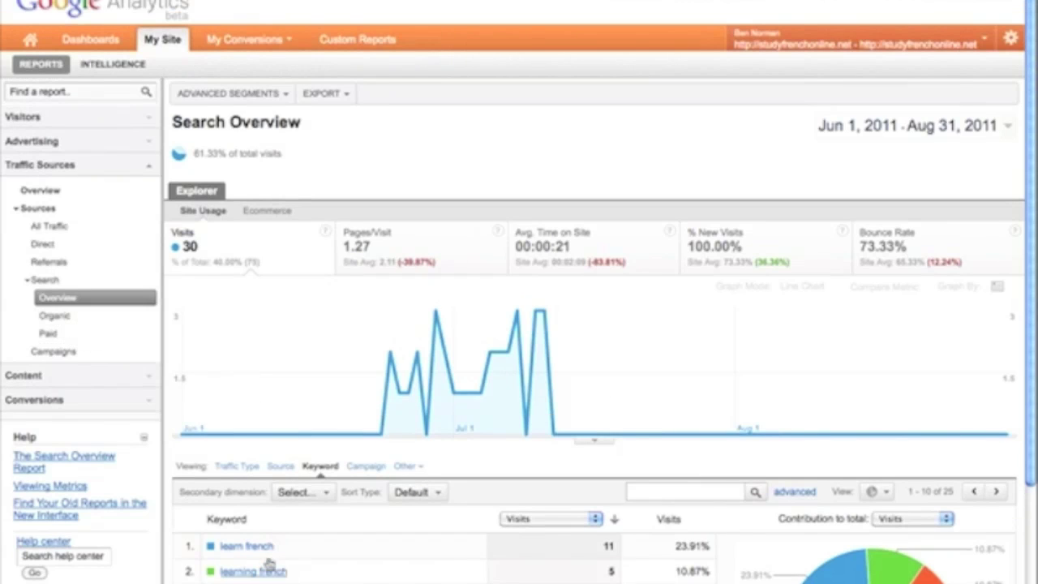
Step: Open Organic Search Traffic and view its keywords in the Ecommerce tab with revenue and transactions
{"action": "left_click", "coordinate": [243, 469]}
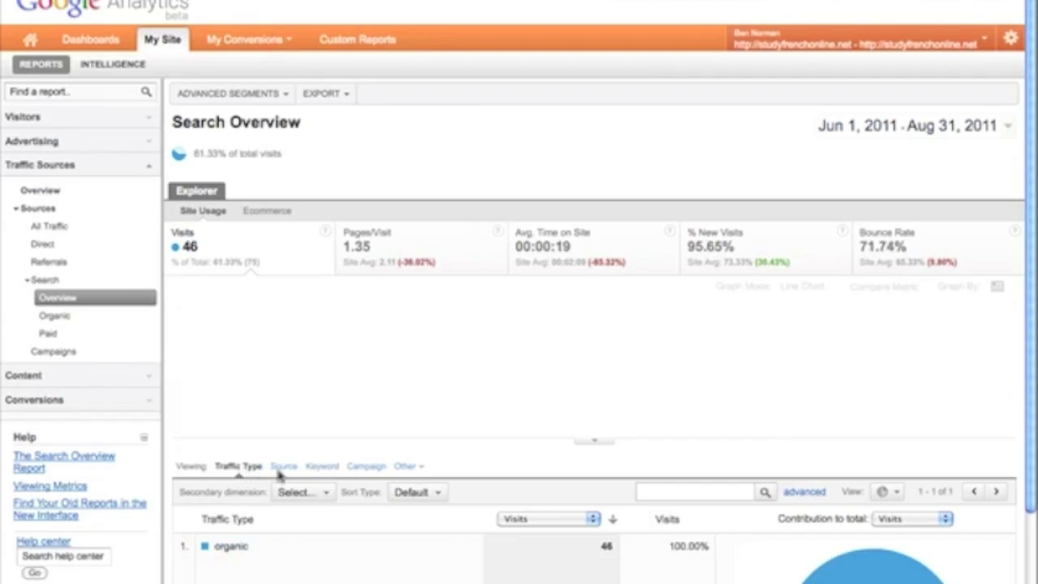
{"action": "left_click", "coordinate": [70, 319]}
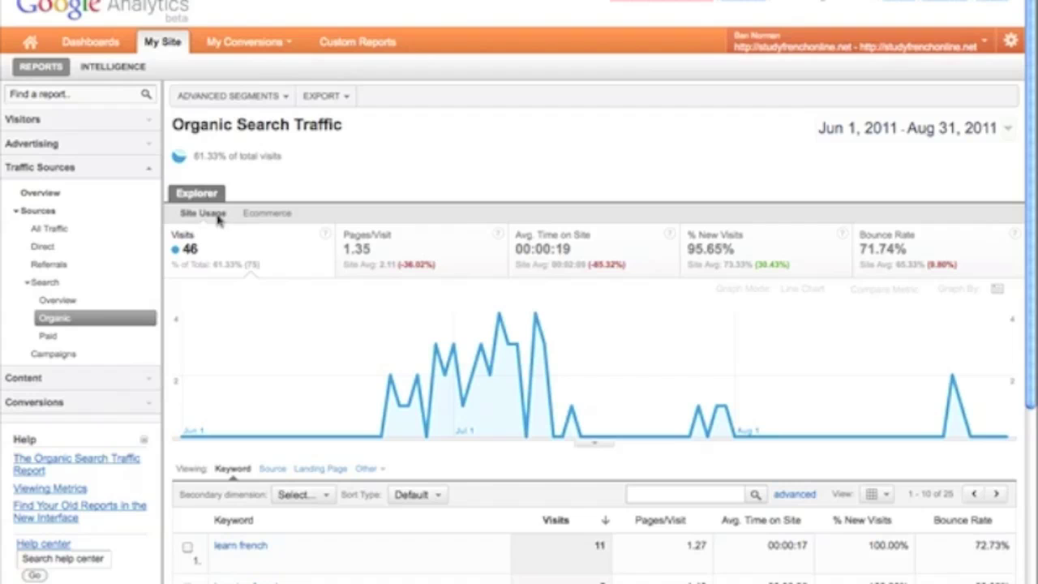
{"action": "left_click", "coordinate": [267, 214]}
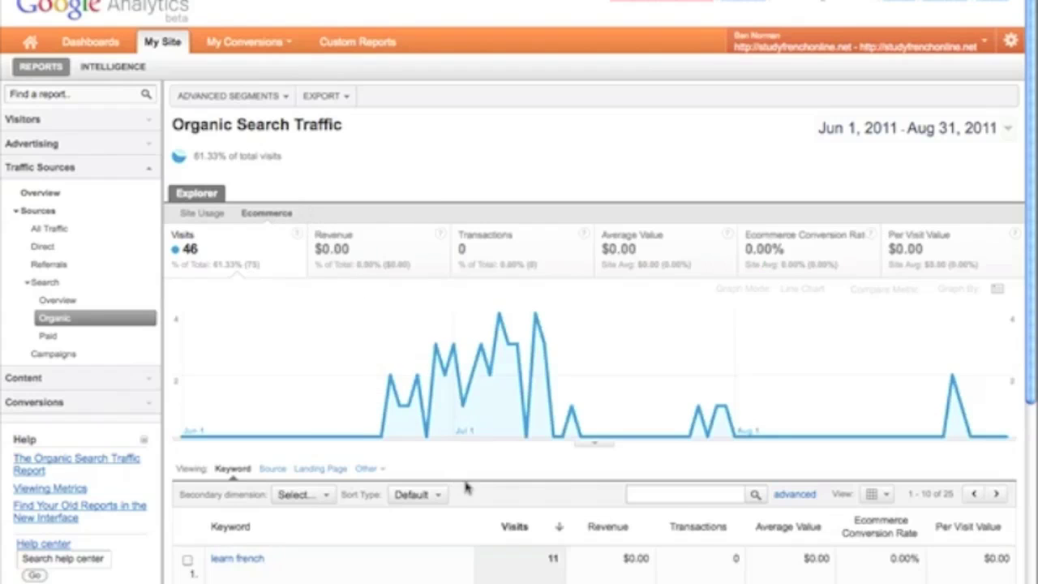
{"action": "scroll", "coordinate": [468, 487], "scroll_direction": "down", "scroll_amount": 3}
{"action": "scroll", "coordinate": [466, 487], "scroll_direction": "down", "scroll_amount": 3}
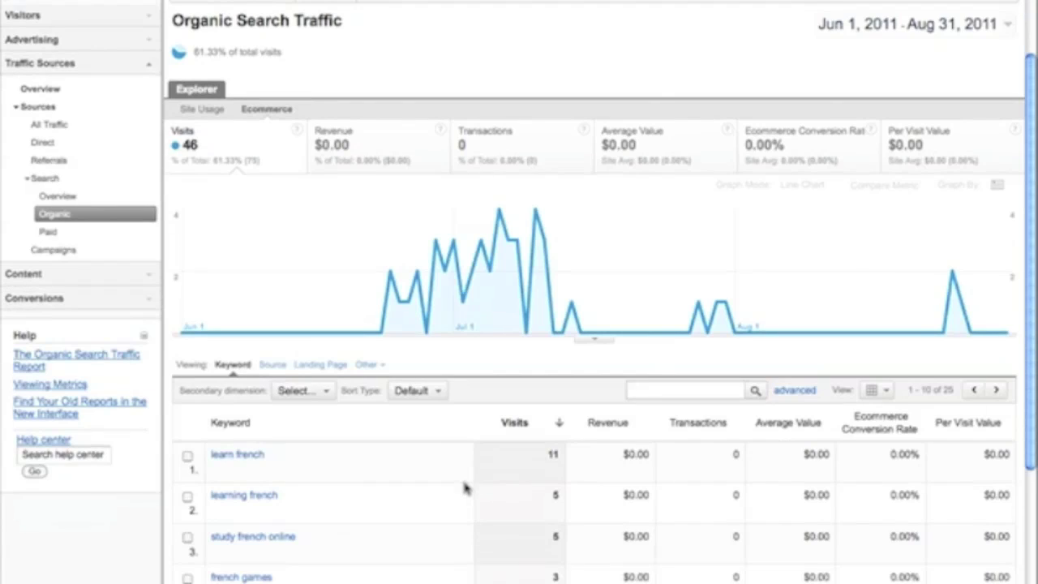
{"action": "scroll", "coordinate": [467, 486], "scroll_direction": "down", "scroll_amount": 1}
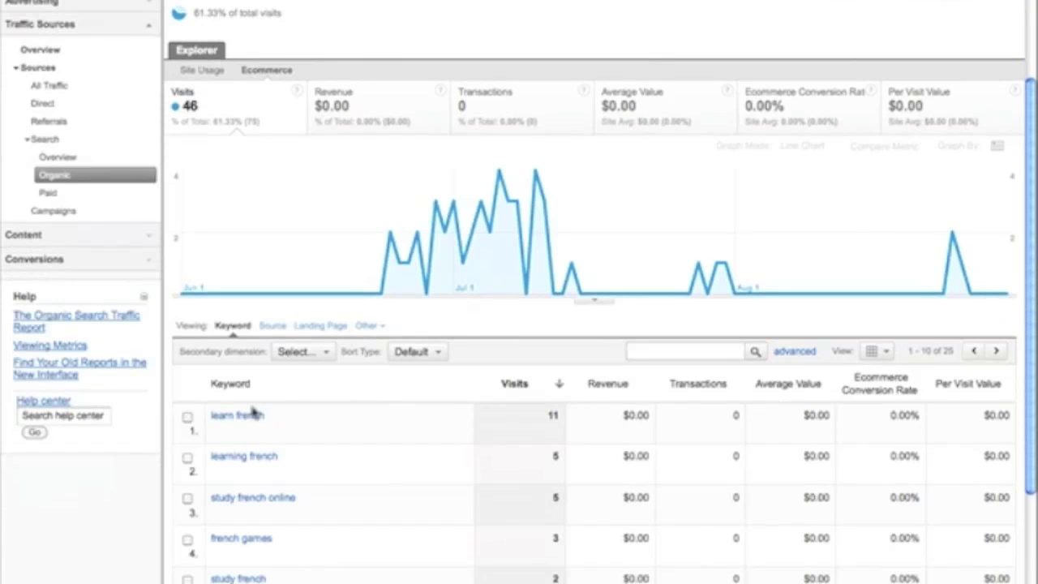
{"action": "scroll", "coordinate": [424, 432], "scroll_direction": "up", "scroll_amount": 5}
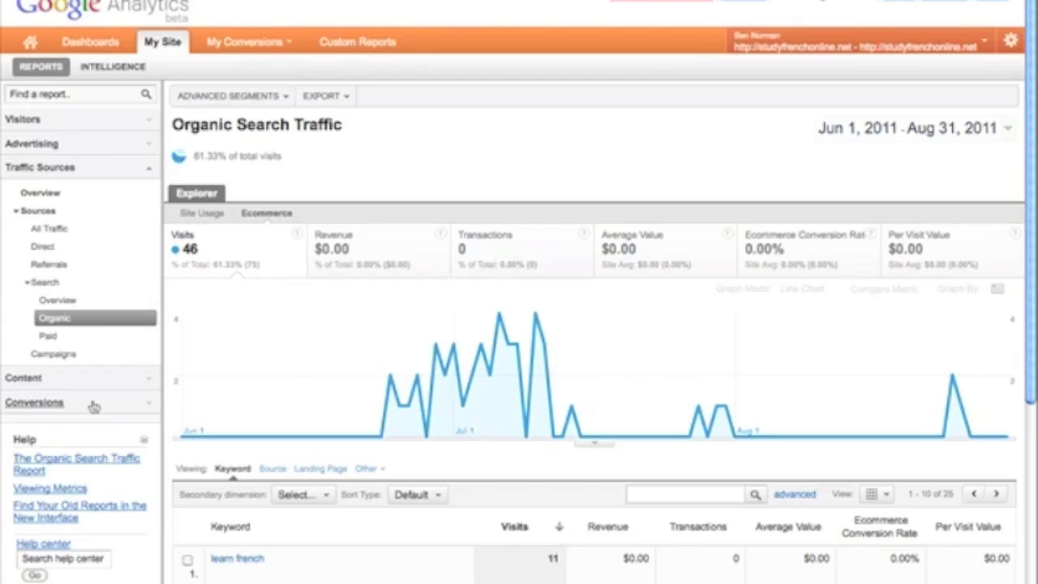
Step: Open Conversions > Goals > Overview for all goals, then collapse Conversions and Traffic Sources
{"action": "left_click", "coordinate": [94, 406]}
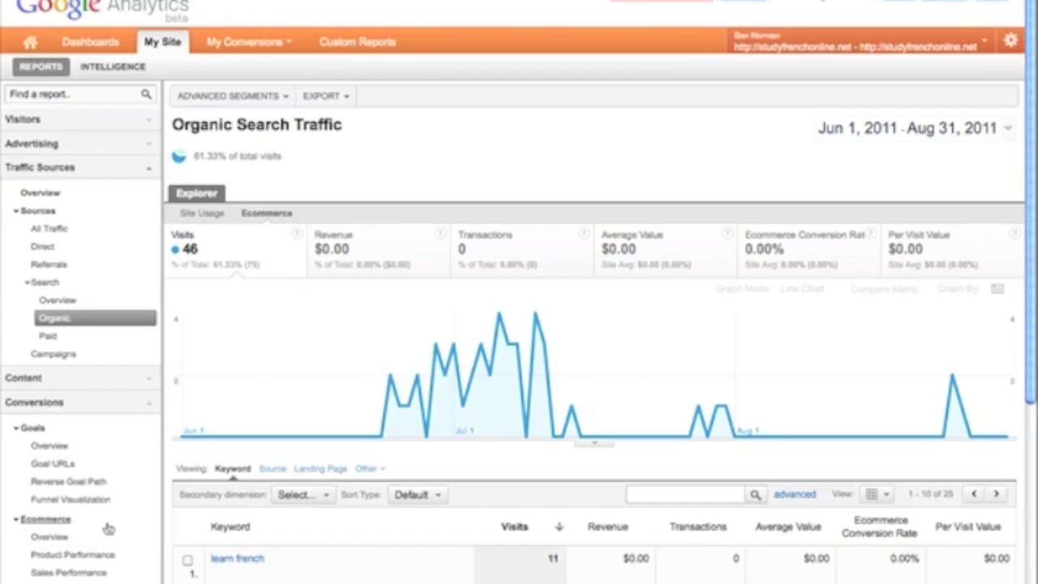
{"action": "left_click", "coordinate": [72, 448]}
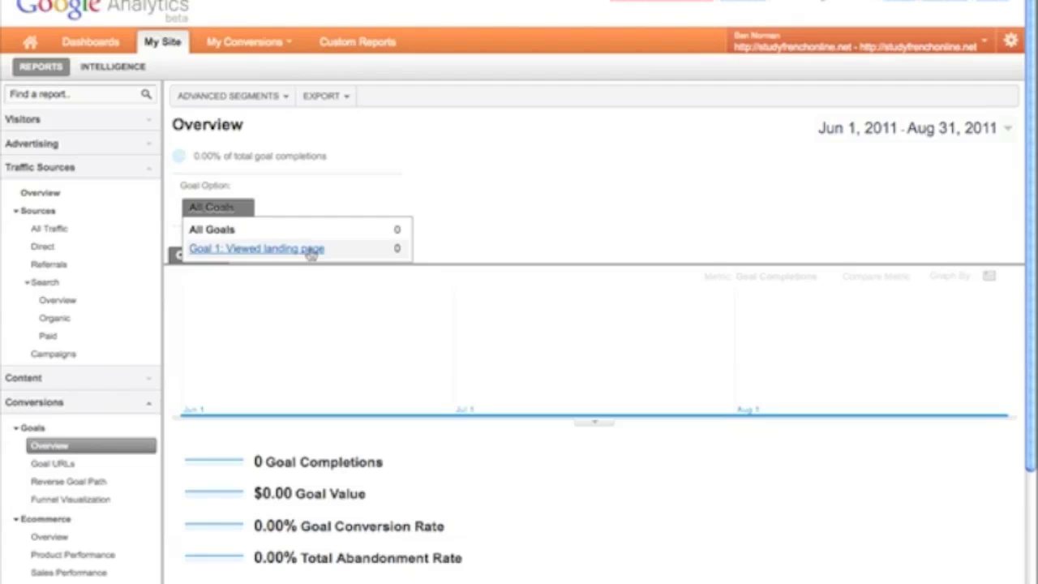
{"action": "left_click", "coordinate": [499, 203]}
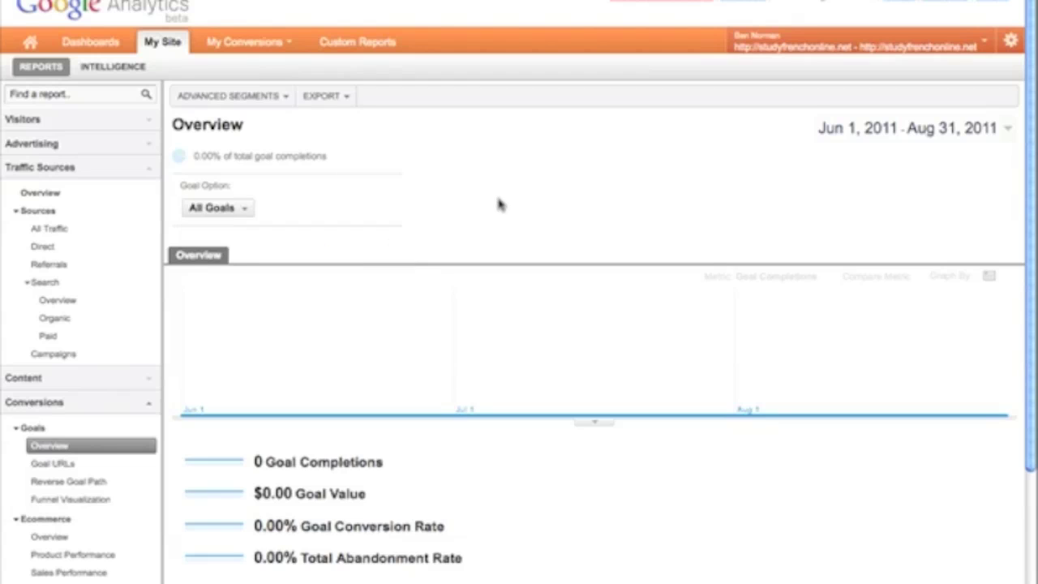
{"action": "left_click", "coordinate": [96, 408]}
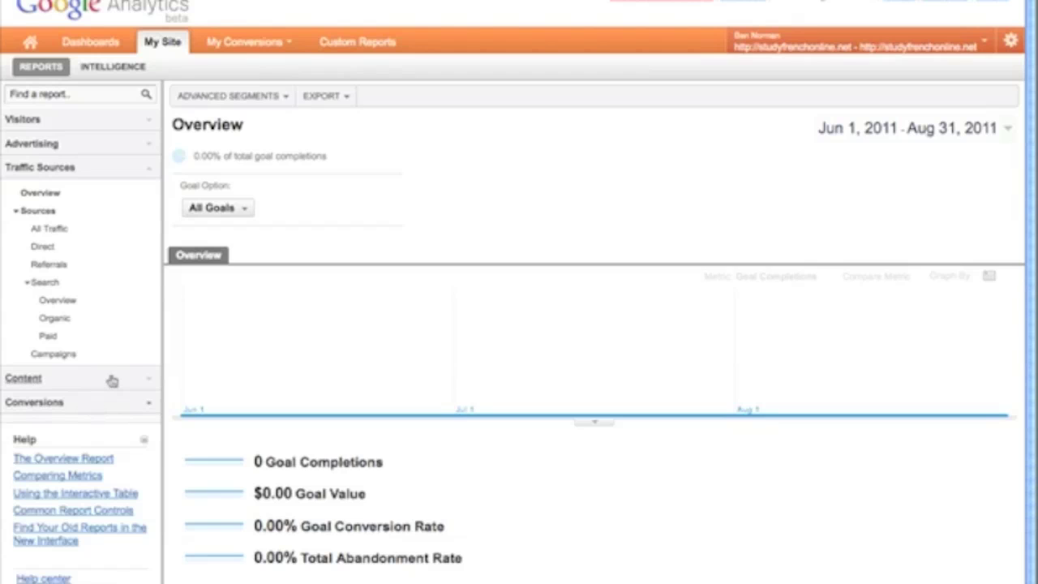
{"action": "left_click", "coordinate": [109, 175]}
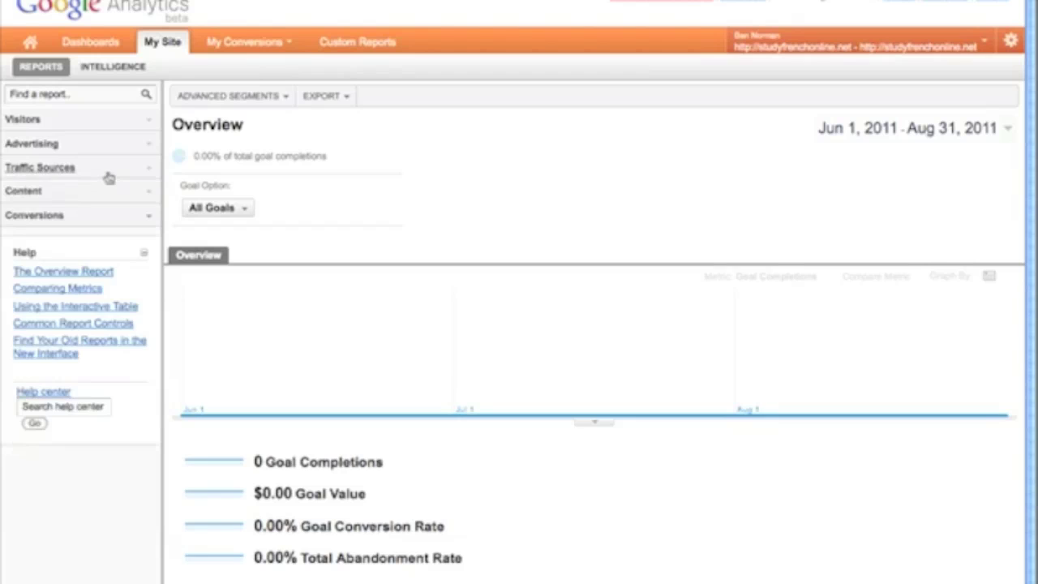
Step: Open Visitors > Demographics > Location and drill into the United Kingdom
{"action": "left_click", "coordinate": [103, 130]}
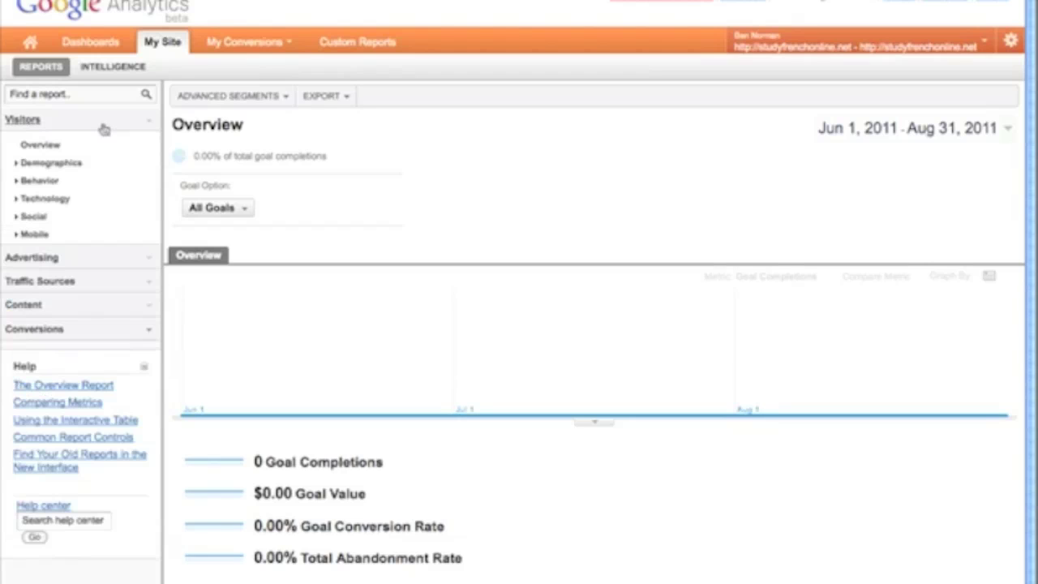
{"action": "left_click", "coordinate": [51, 165]}
{"action": "left_click", "coordinate": [56, 182]}
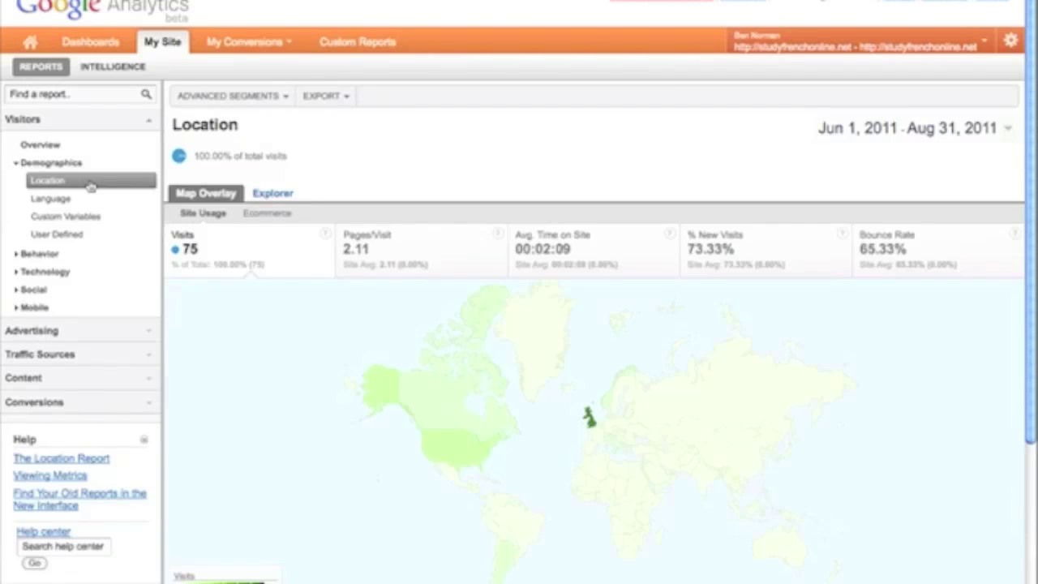
{"action": "left_click", "coordinate": [590, 423]}
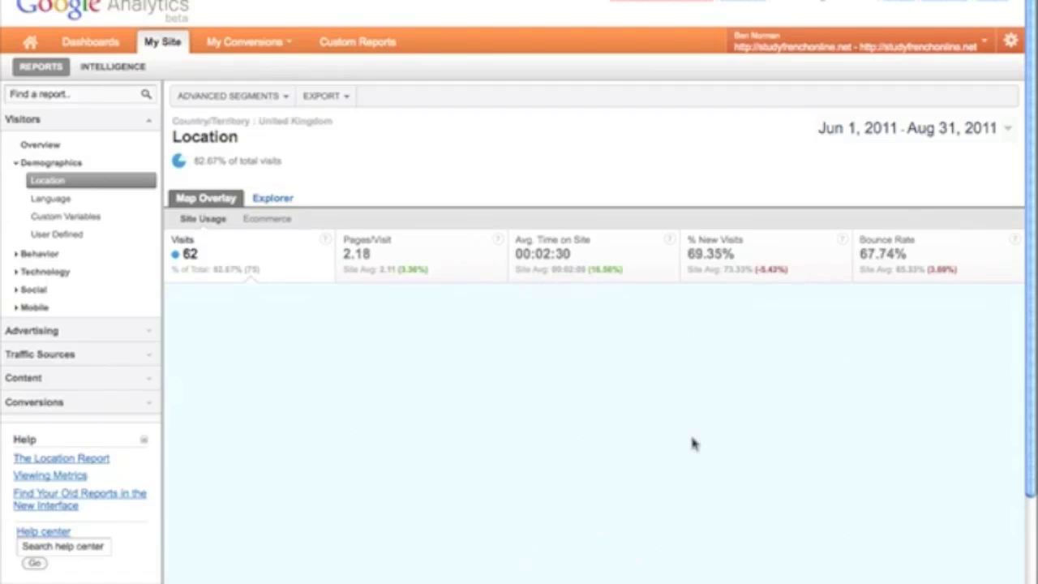
{"action": "scroll", "coordinate": [410, 515], "scroll_direction": "down", "scroll_amount": 4}
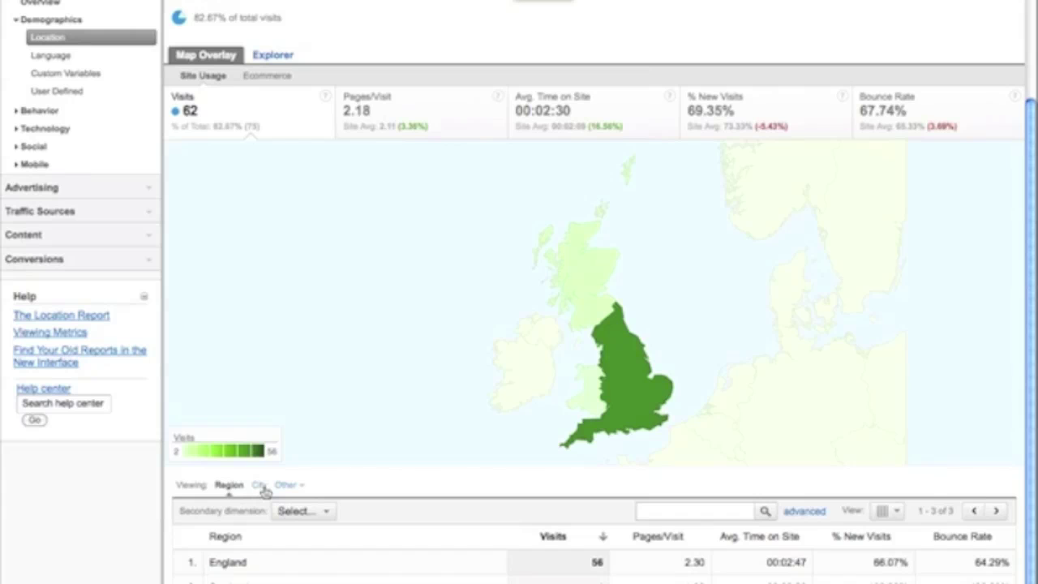
Step: Break UK visits down by city and view Southampton's visits as a graph and table
{"action": "left_click", "coordinate": [260, 485]}
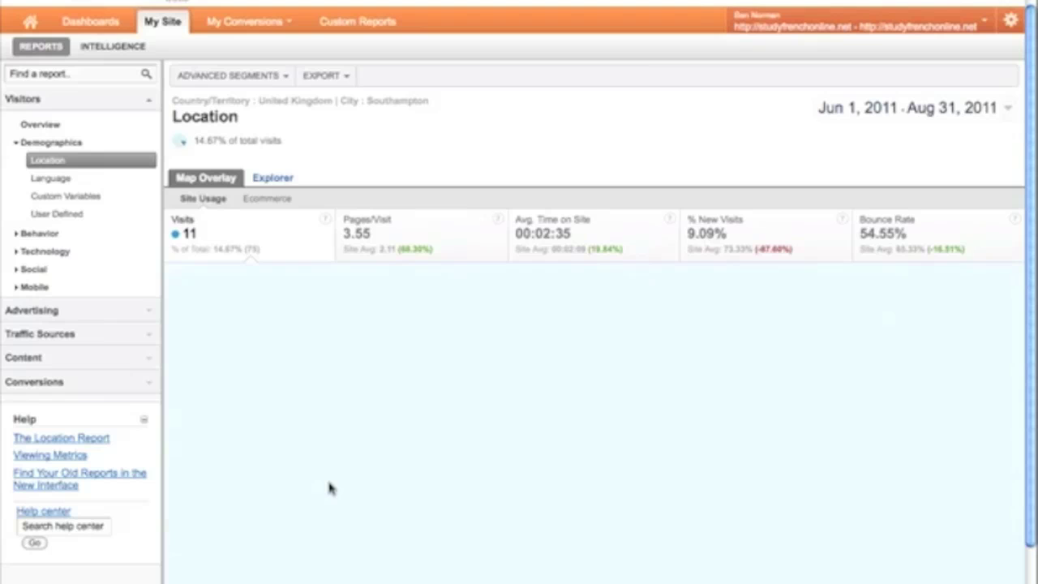
{"action": "scroll", "coordinate": [329, 487], "scroll_direction": "down", "scroll_amount": 2}
{"action": "scroll", "coordinate": [396, 510], "scroll_direction": "up", "scroll_amount": 3}
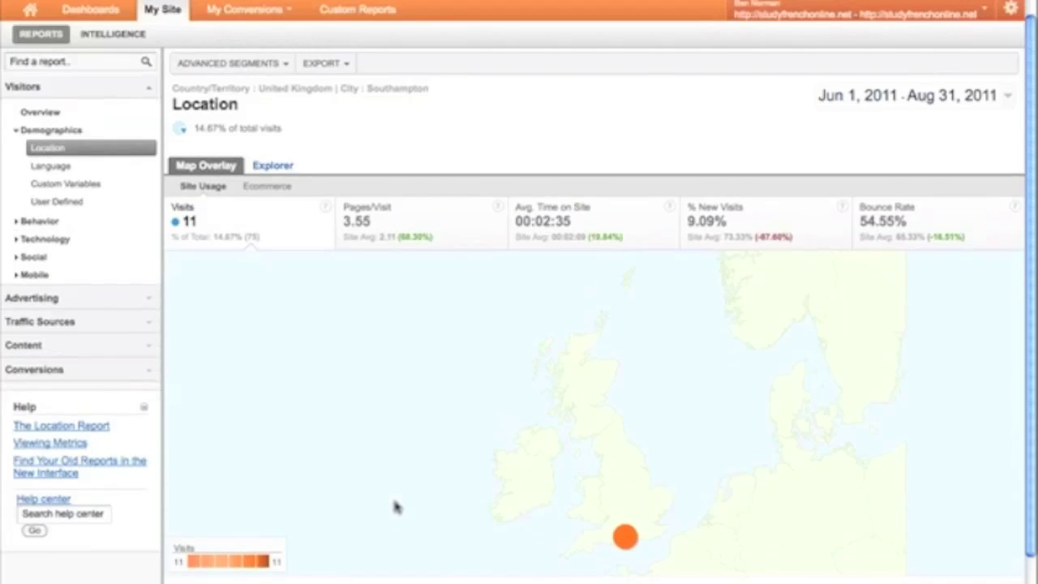
{"action": "left_click", "coordinate": [273, 168]}
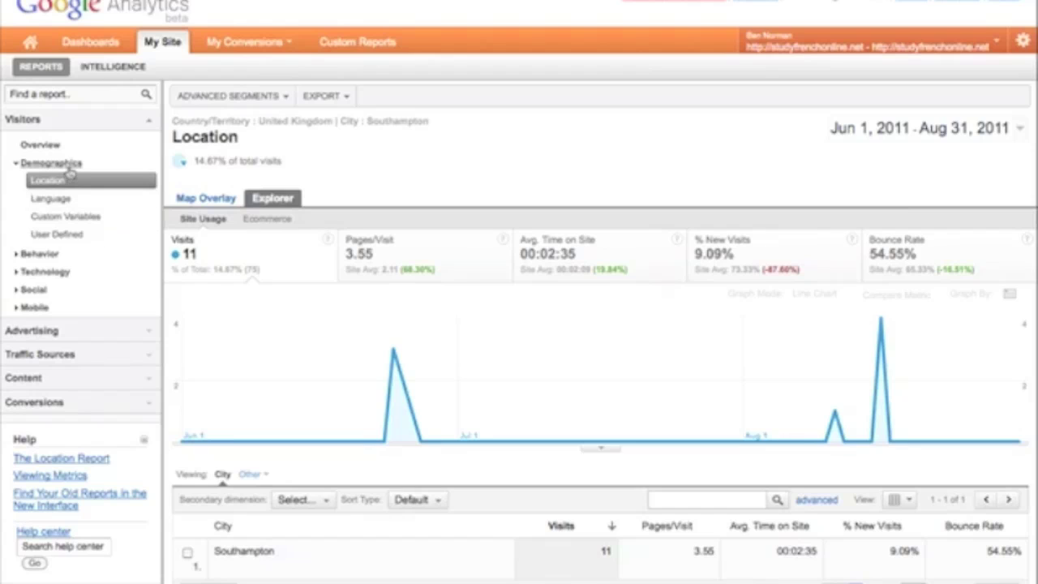
Step: Collapse Demographics and open the Behaviour > New vs Returning visitors report
{"action": "left_click", "coordinate": [70, 165]}
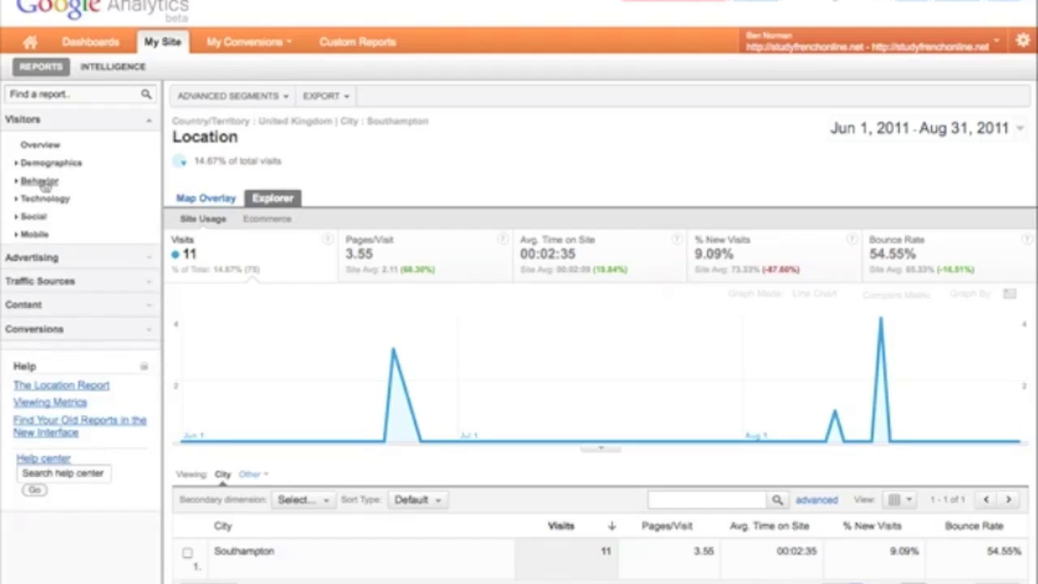
{"action": "left_click", "coordinate": [42, 181]}
{"action": "left_click", "coordinate": [72, 201]}
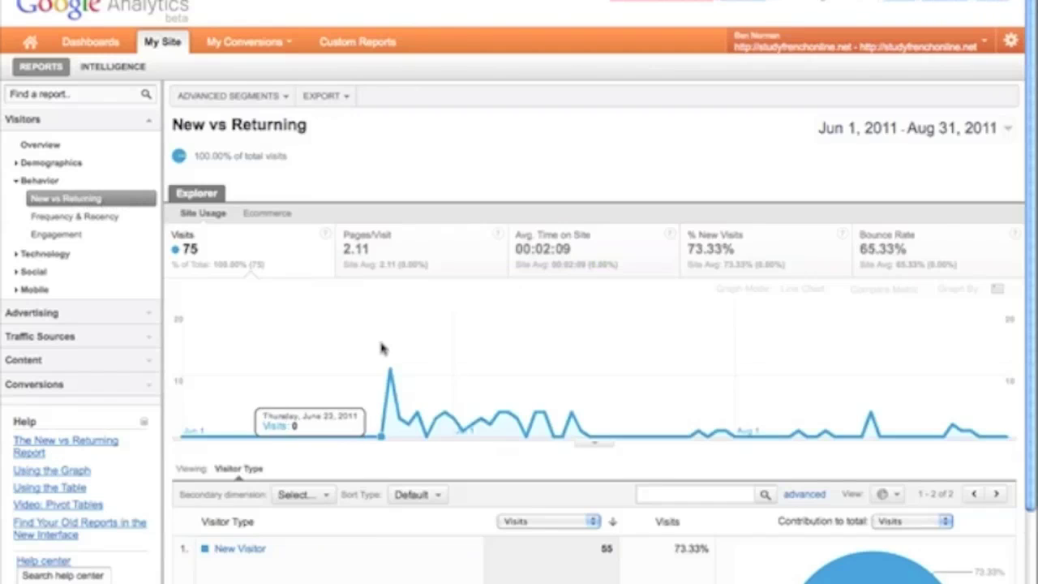
{"action": "scroll", "coordinate": [383, 349], "scroll_direction": "down", "scroll_amount": 1}
{"action": "scroll", "coordinate": [382, 348], "scroll_direction": "down", "scroll_amount": 5}
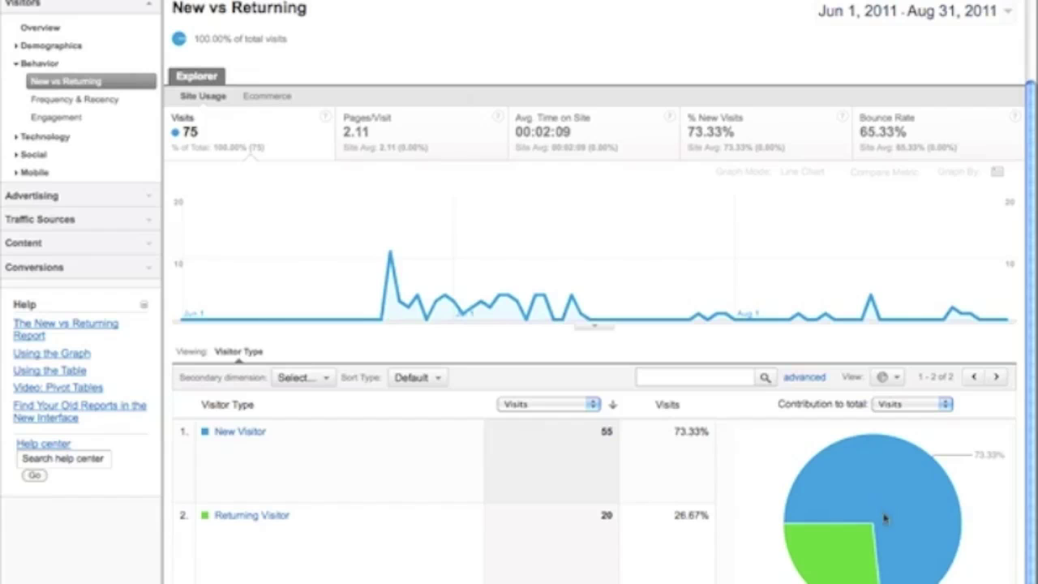
{"action": "scroll", "coordinate": [691, 550], "scroll_direction": "up", "scroll_amount": 1}
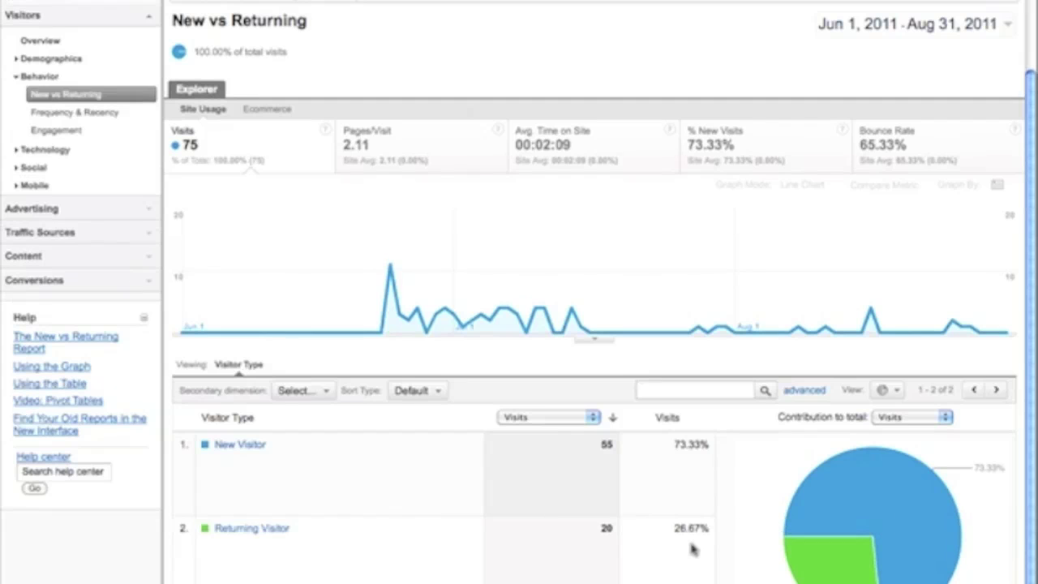
{"action": "scroll", "coordinate": [692, 549], "scroll_direction": "up", "scroll_amount": 5}
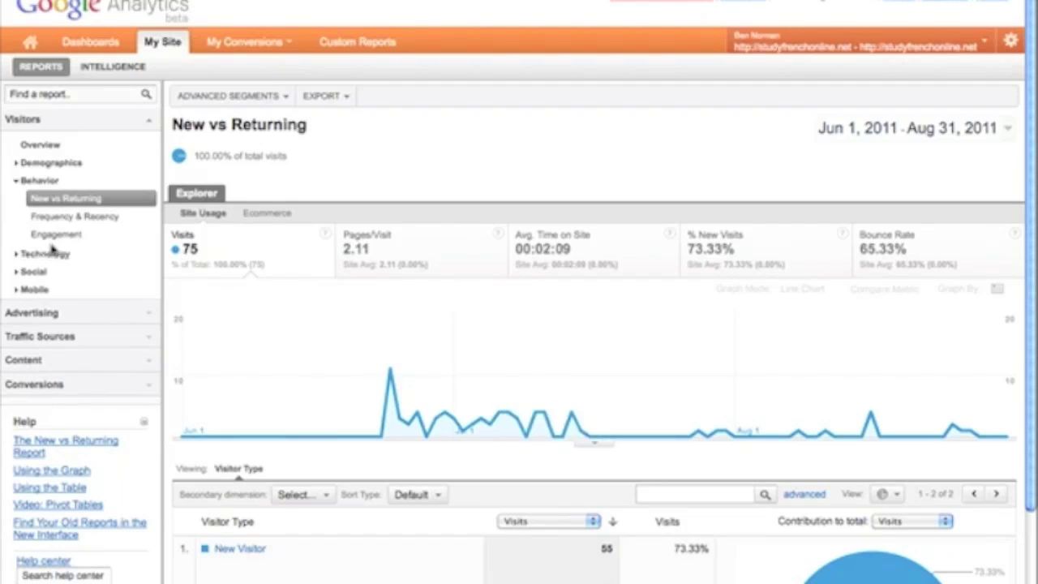
Step: Open Technology > Browser & OS and view it by operating system, screen resolution, then screen colors
{"action": "left_click", "coordinate": [45, 256]}
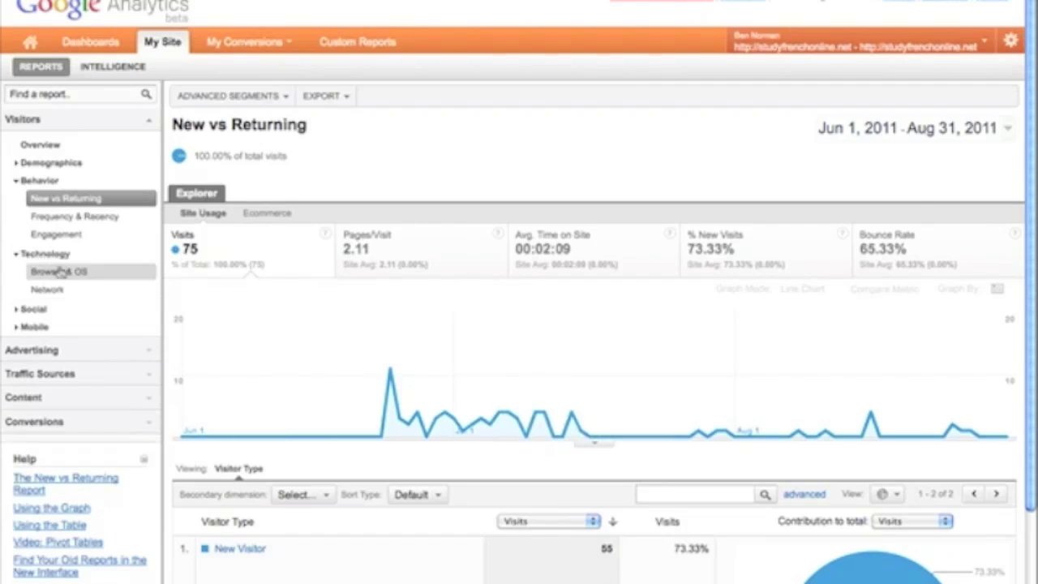
{"action": "left_click", "coordinate": [58, 273]}
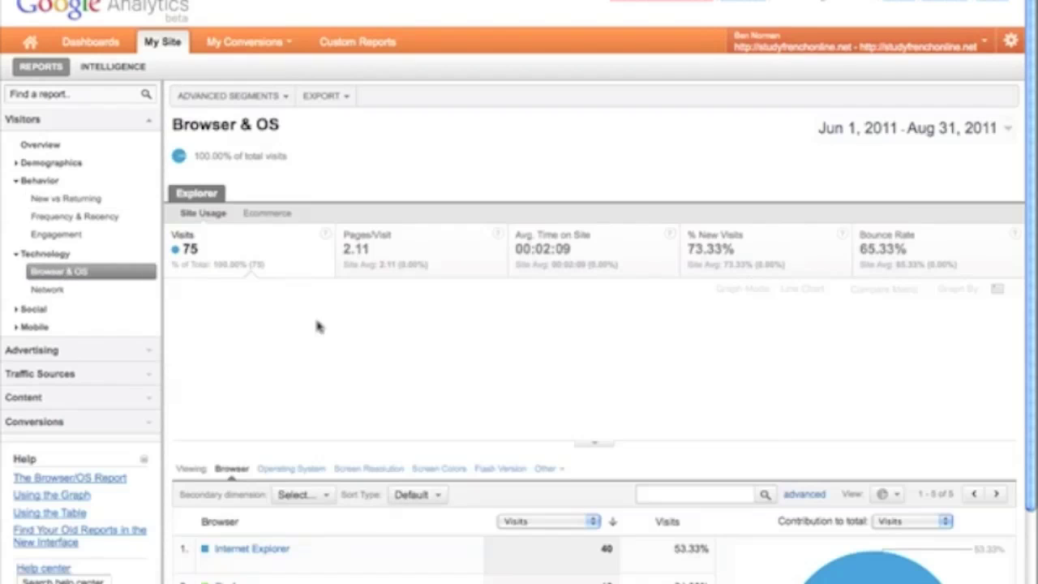
{"action": "scroll", "coordinate": [480, 473], "scroll_direction": "down", "scroll_amount": 3}
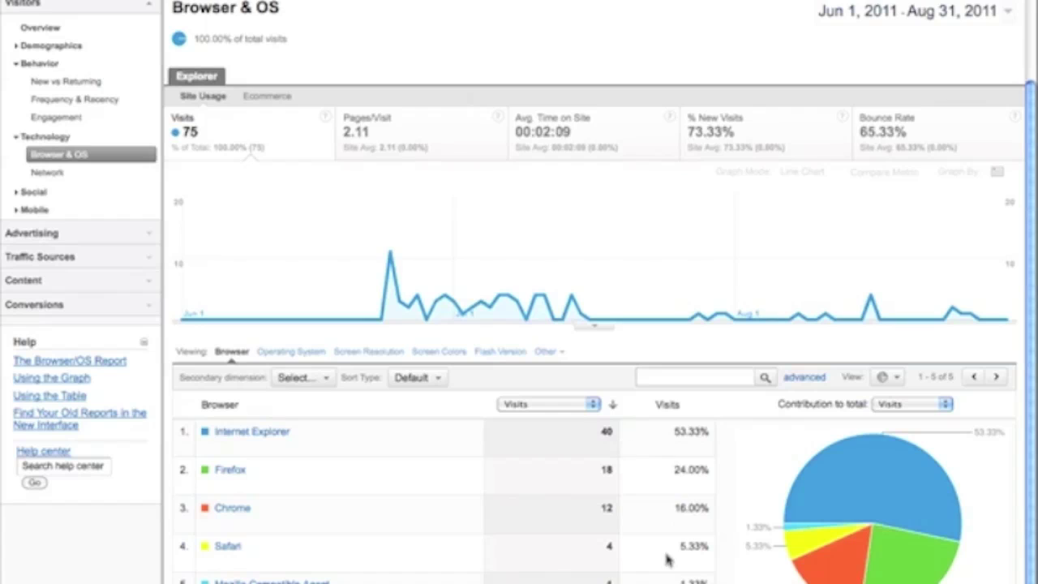
{"action": "scroll", "coordinate": [668, 559], "scroll_direction": "down", "scroll_amount": 1}
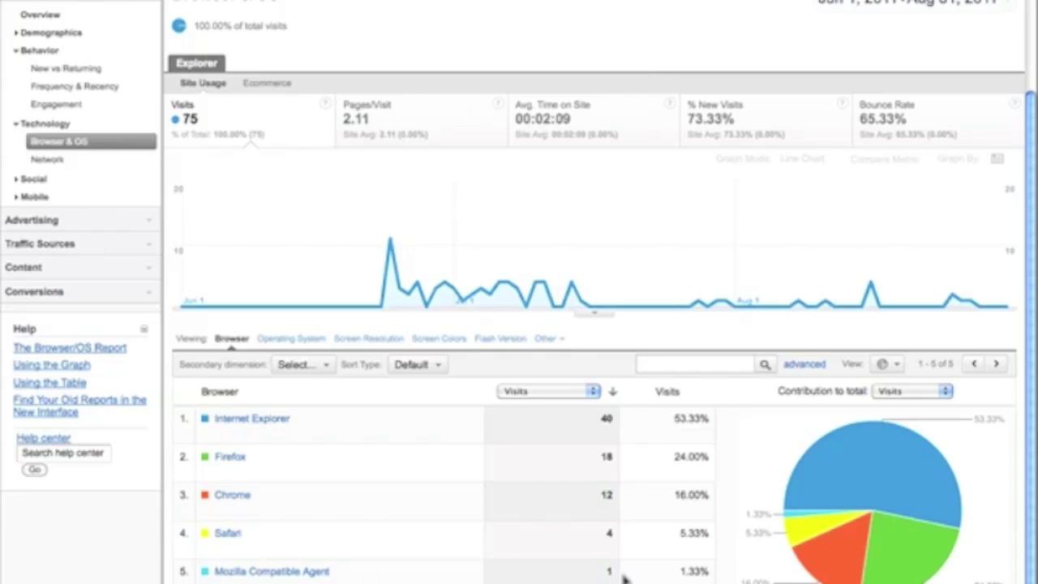
{"action": "scroll", "coordinate": [614, 570], "scroll_direction": "up", "scroll_amount": 2}
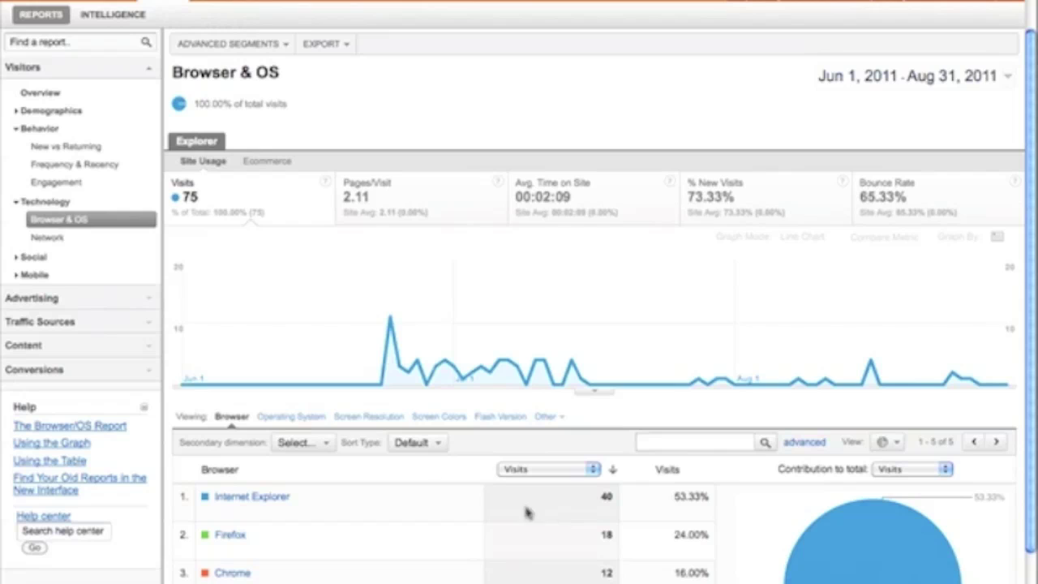
{"action": "left_click", "coordinate": [293, 418]}
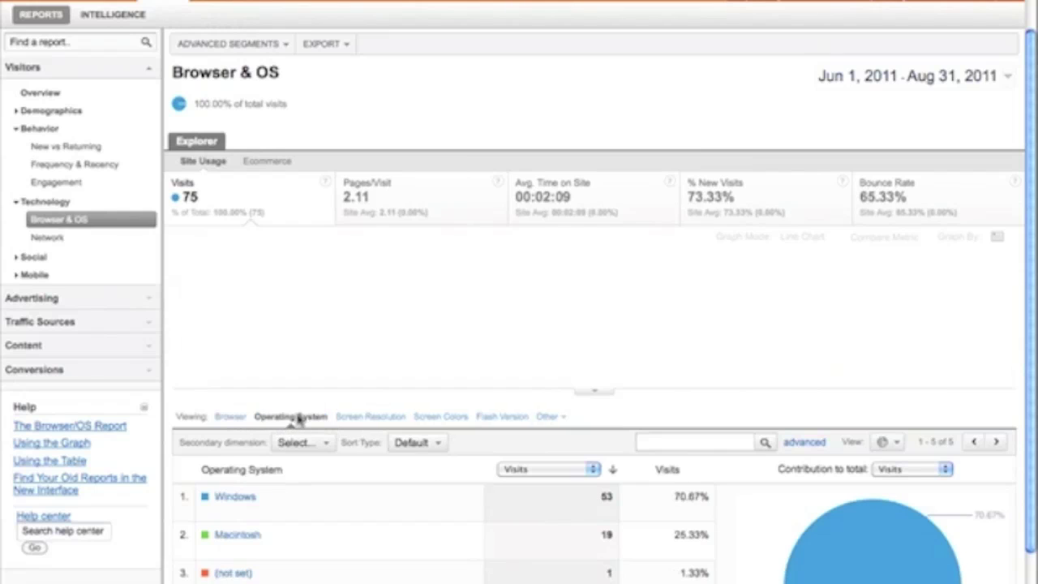
{"action": "left_click", "coordinate": [367, 417]}
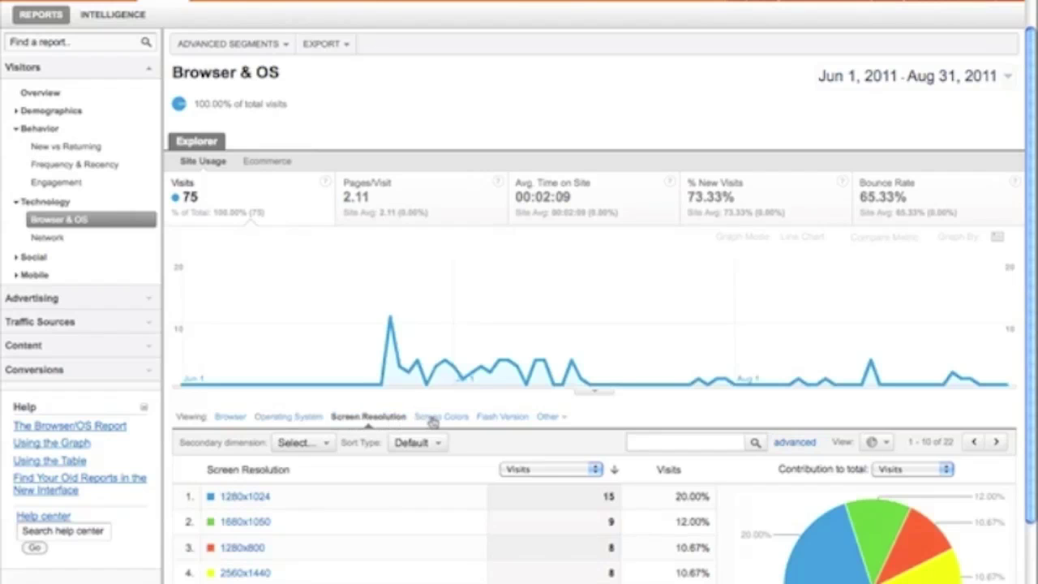
{"action": "left_click", "coordinate": [442, 416]}
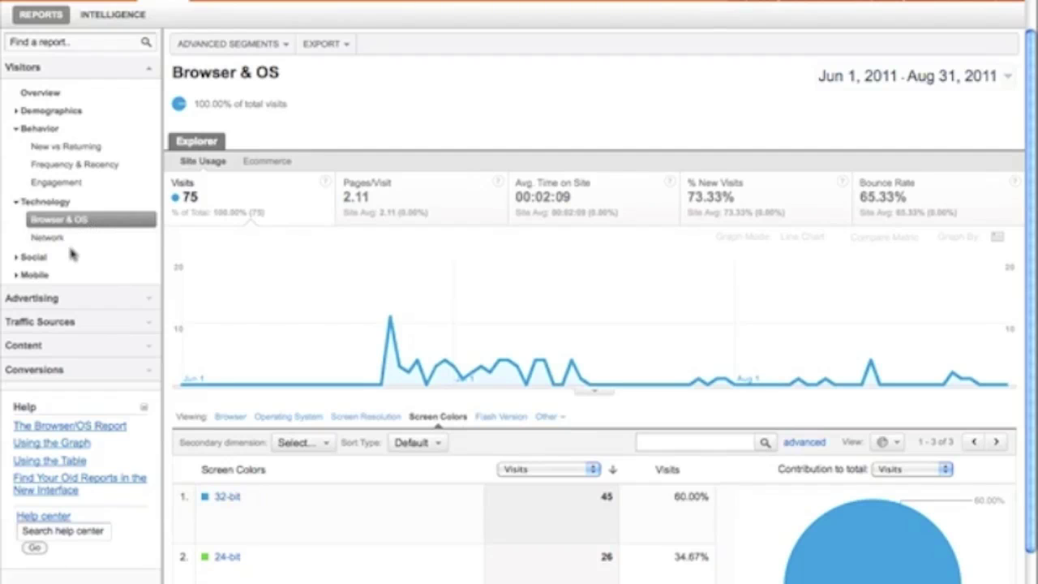
Step: Go from Social Engagement to the Social Action report and show Site Usage: 75 visits, 65.33% bounce rate
{"action": "left_click", "coordinate": [34, 258]}
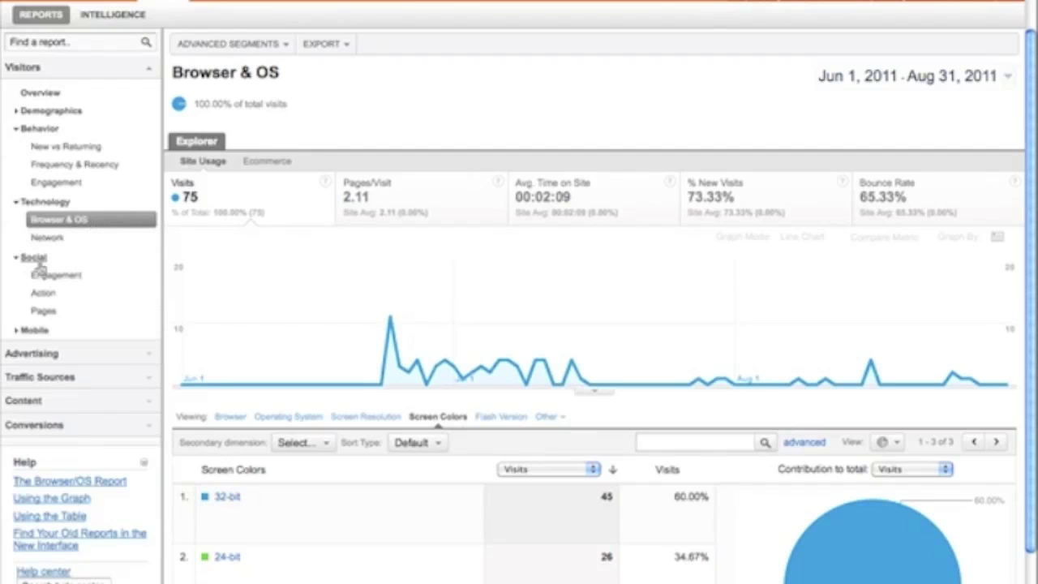
{"action": "left_click", "coordinate": [106, 278]}
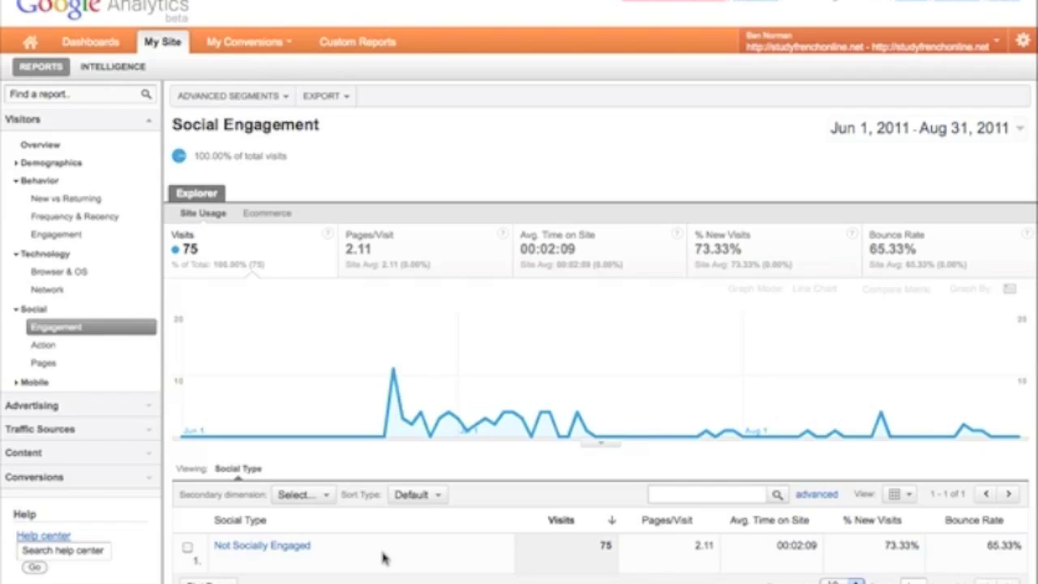
{"action": "left_click", "coordinate": [70, 349]}
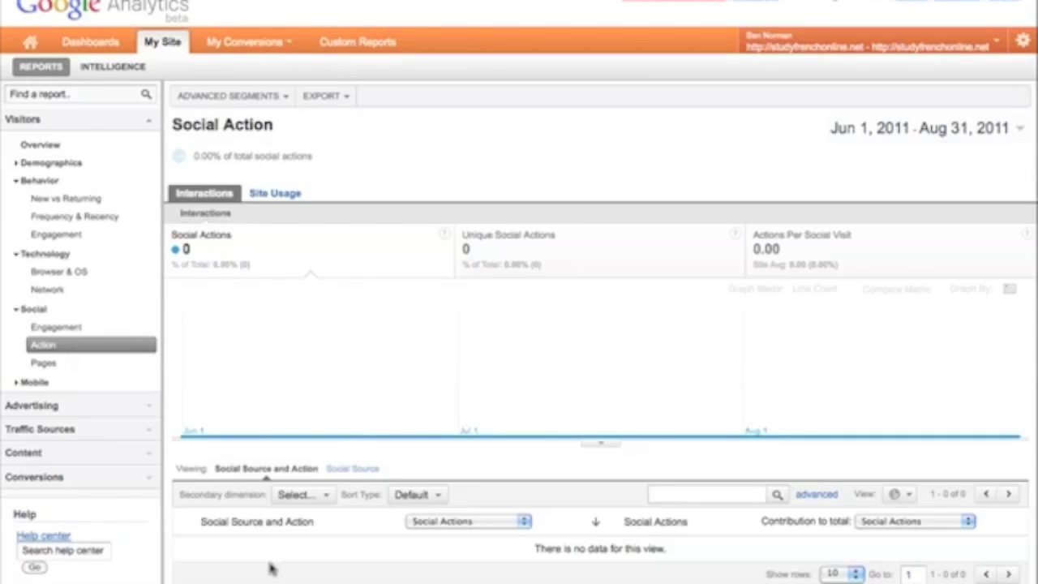
{"action": "left_click", "coordinate": [289, 198]}
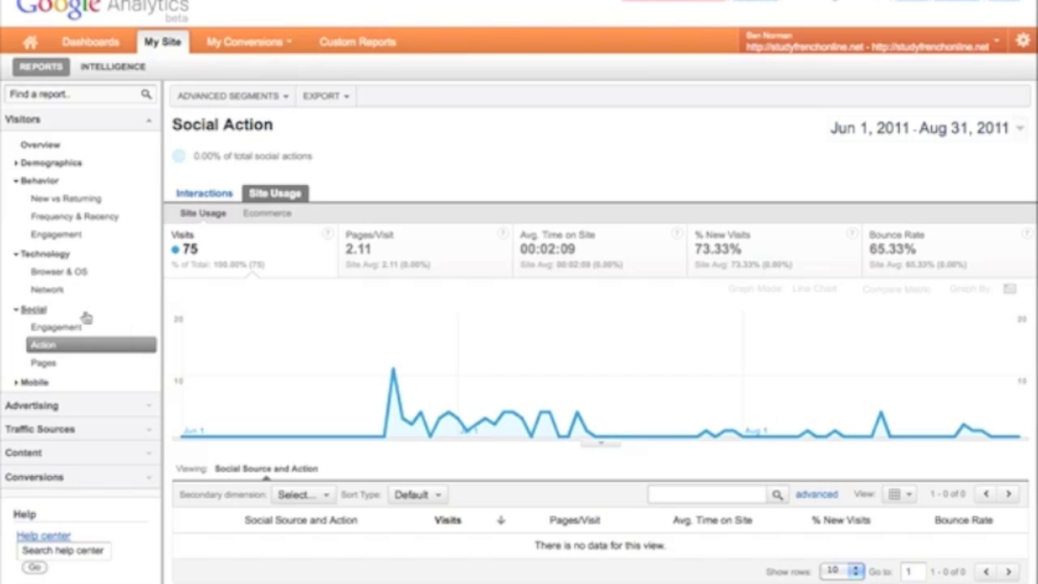
Step: Show Mobile Overview ecommerce figures: 74 non-mobile visits, 1 mobile visit, $0.00 revenue
{"action": "left_click", "coordinate": [36, 382]}
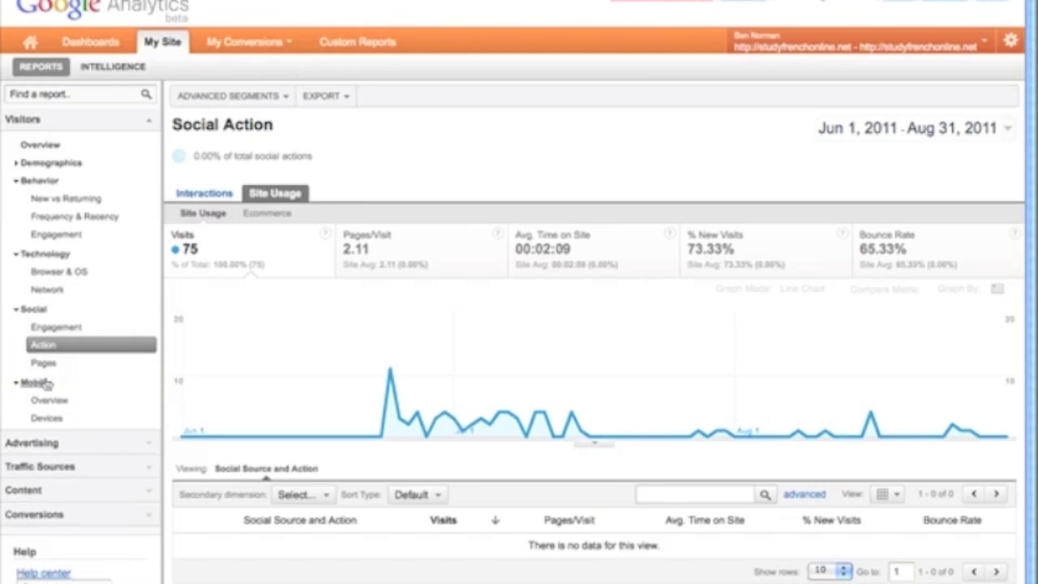
{"action": "left_click", "coordinate": [49, 400]}
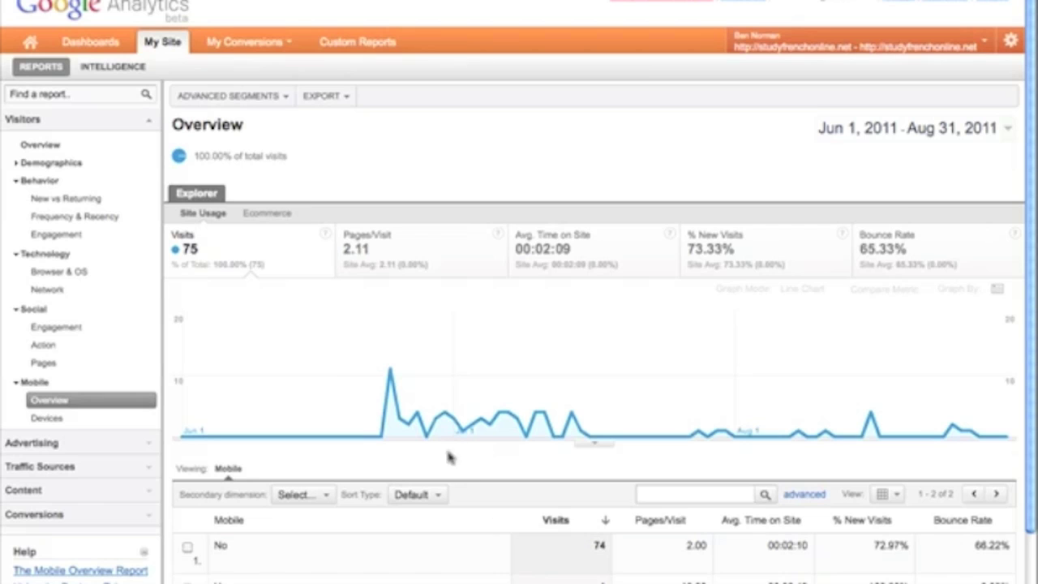
{"action": "scroll", "coordinate": [567, 527], "scroll_direction": "down", "scroll_amount": 1}
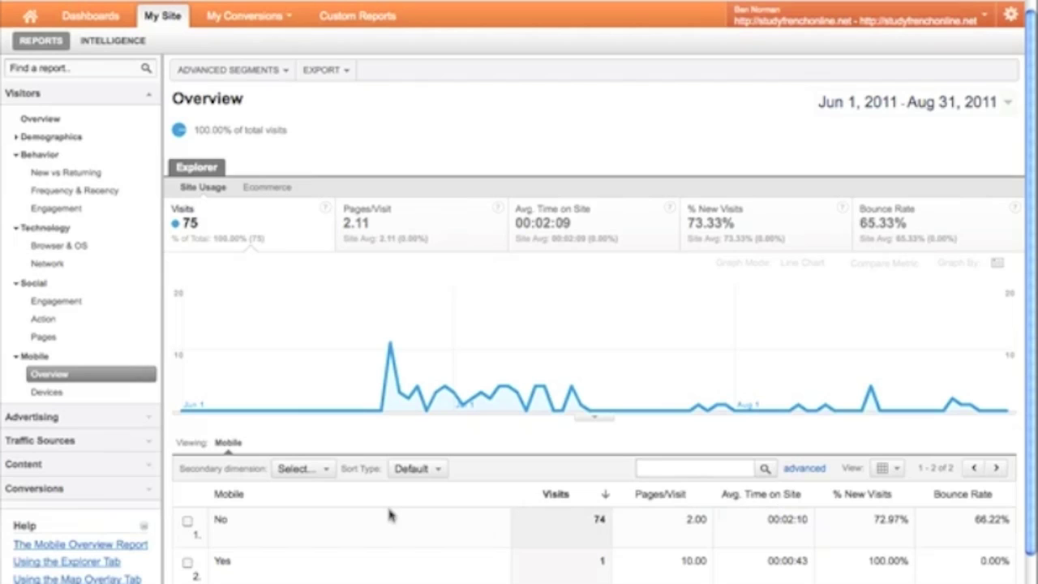
{"action": "left_click", "coordinate": [677, 464]}
{"action": "left_click", "coordinate": [280, 189]}
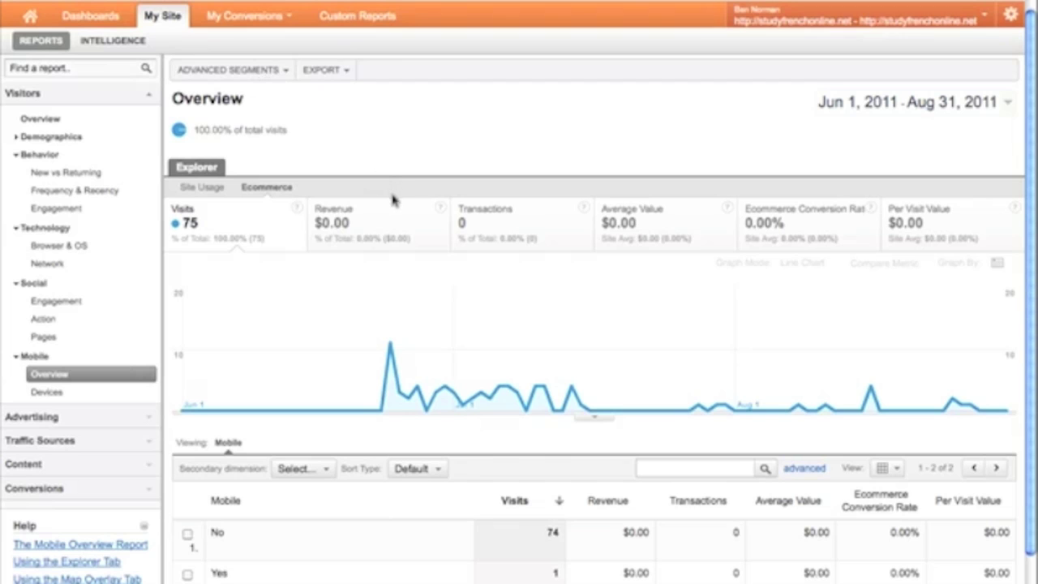
{"action": "scroll", "coordinate": [392, 200], "scroll_direction": "up", "scroll_amount": 1}
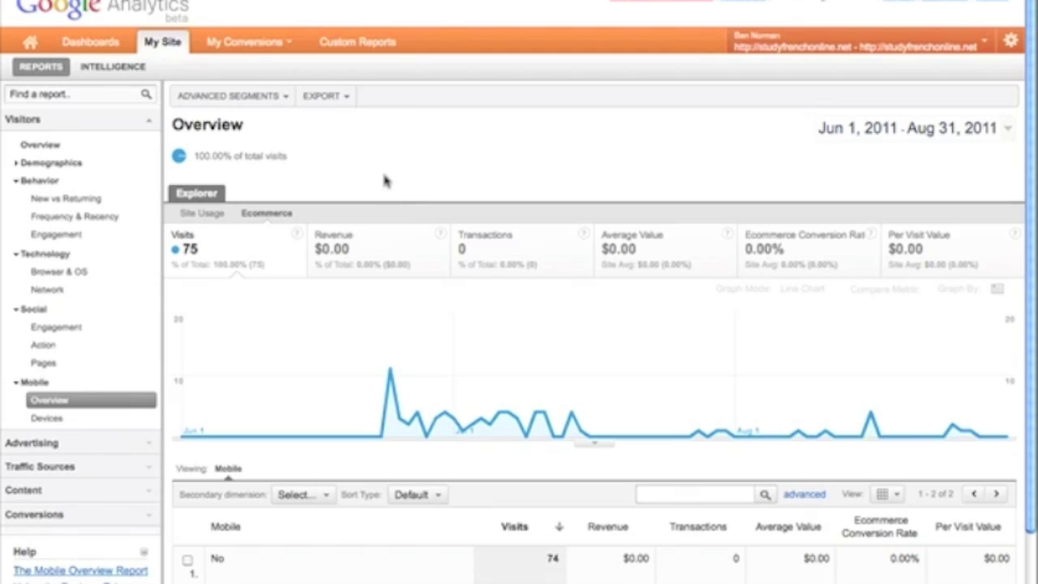
Step: Collapse Visitors and open Advertising > AdWords > Campaigns, showing 0 visits for Jun–Aug 2011
{"action": "left_click", "coordinate": [64, 128]}
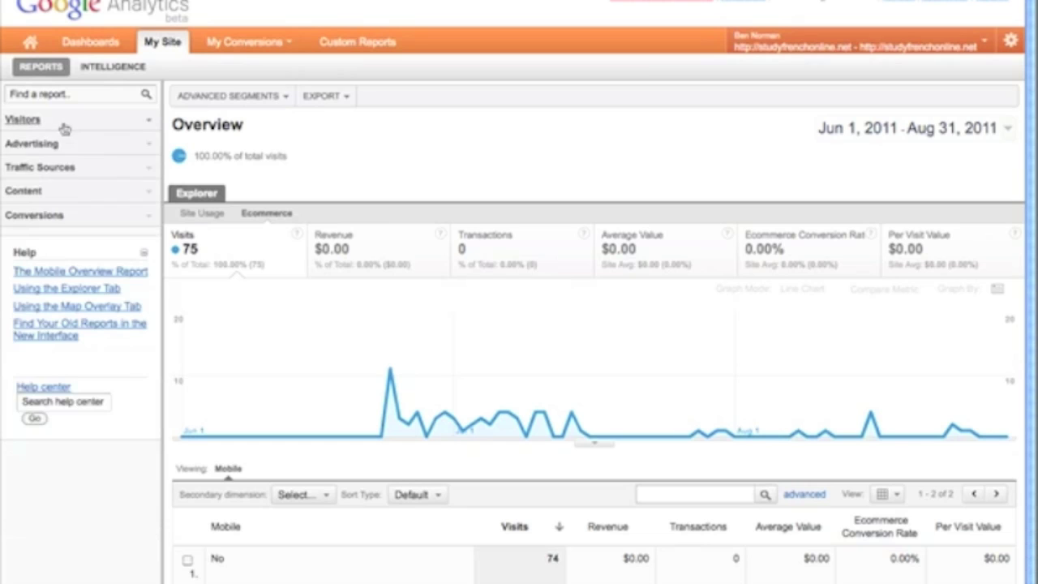
{"action": "left_click", "coordinate": [104, 146]}
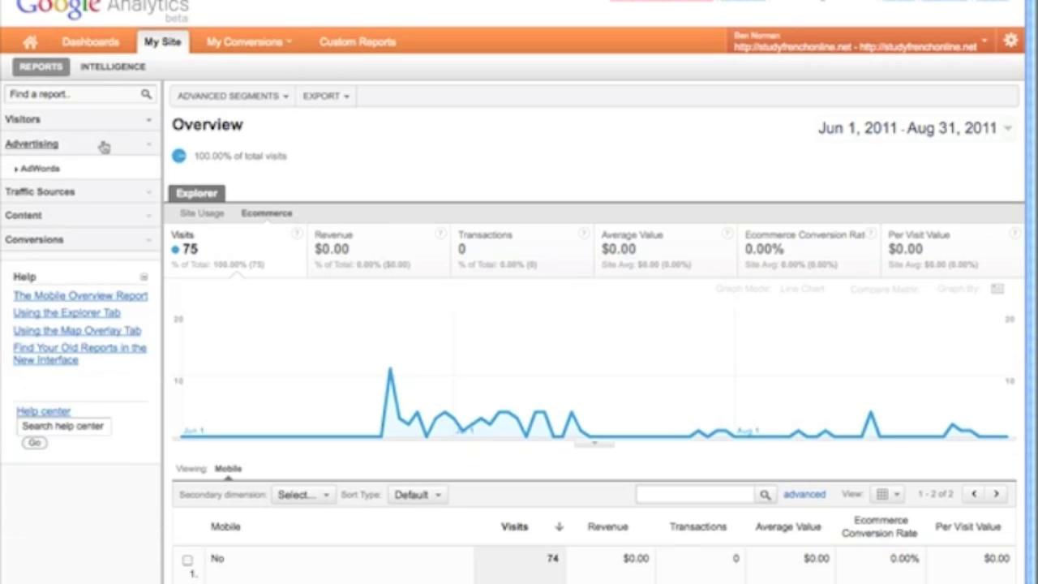
{"action": "left_click", "coordinate": [60, 167]}
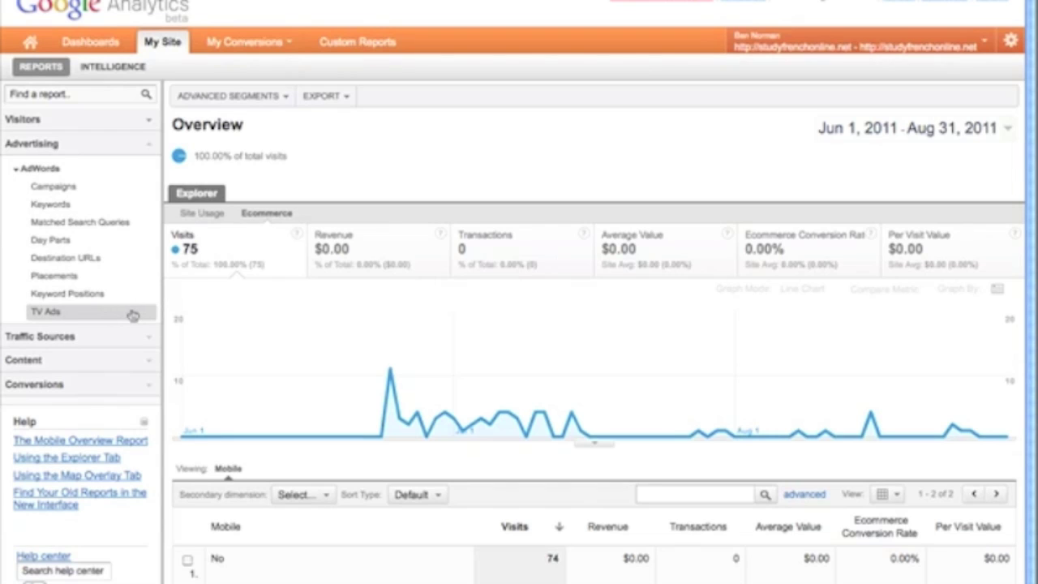
{"action": "left_click", "coordinate": [100, 191]}
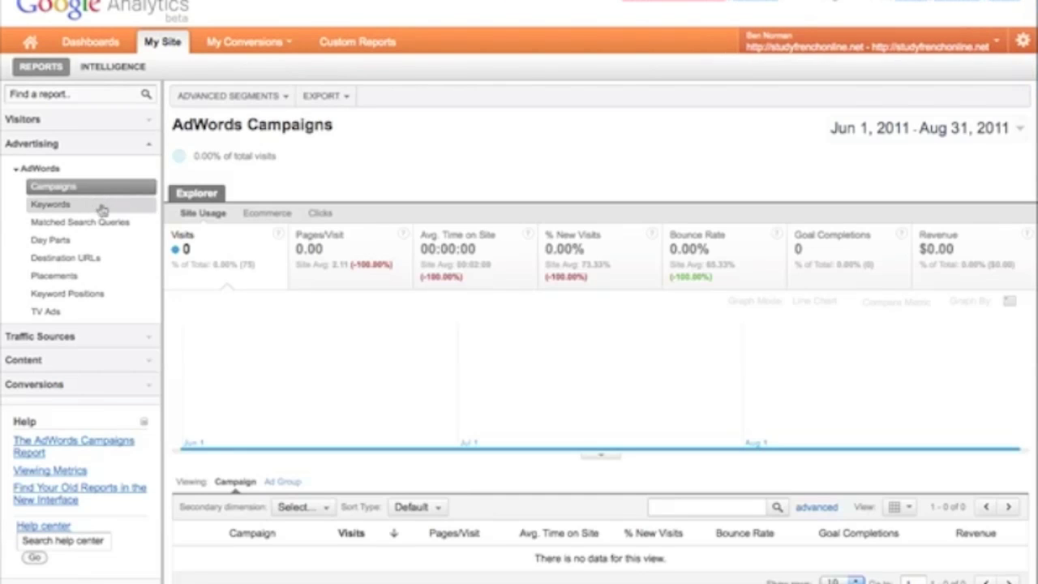
{"action": "left_click", "coordinate": [109, 145]}
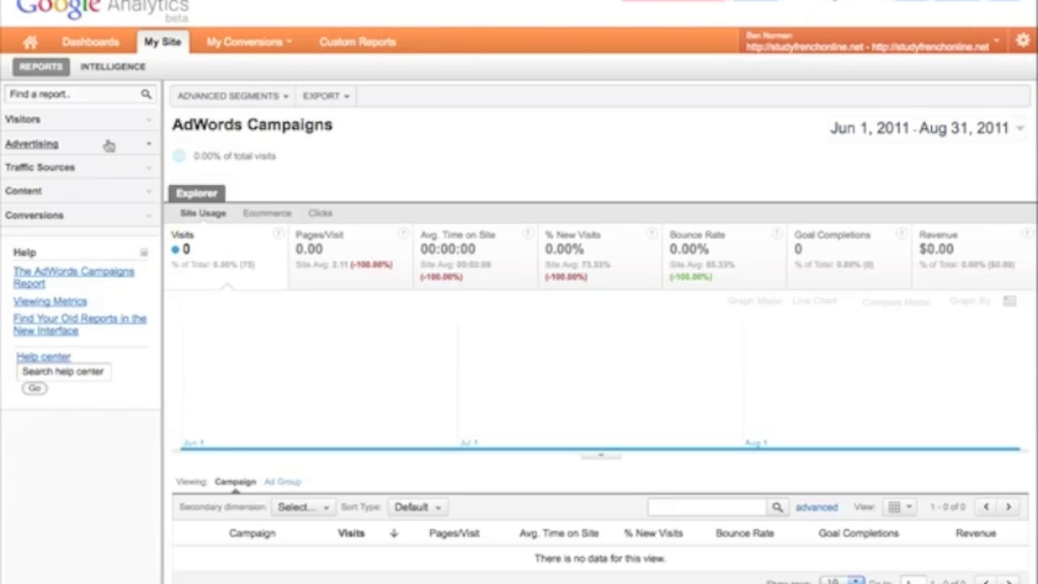
Step: Open Content > Site Content > Pages and list pages by Page Title, led by 69 pageviews
{"action": "left_click", "coordinate": [114, 193]}
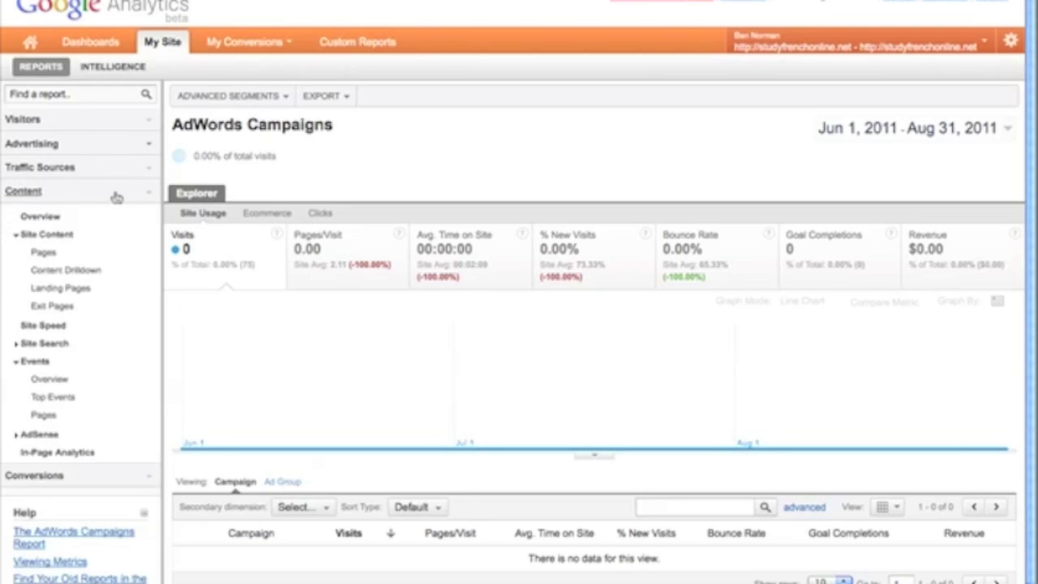
{"action": "left_click", "coordinate": [61, 252]}
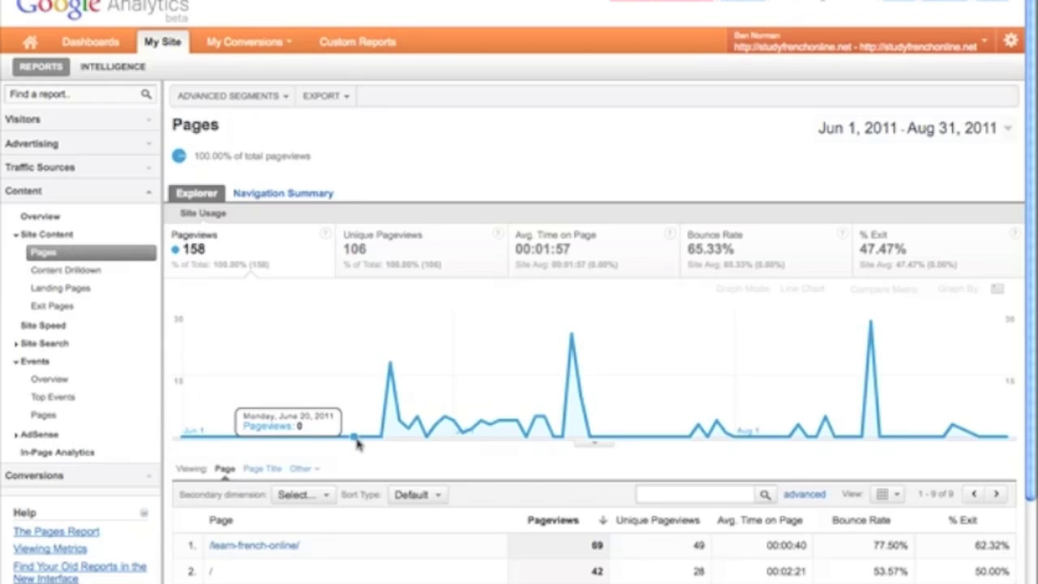
{"action": "scroll", "coordinate": [415, 531], "scroll_direction": "down", "scroll_amount": 3}
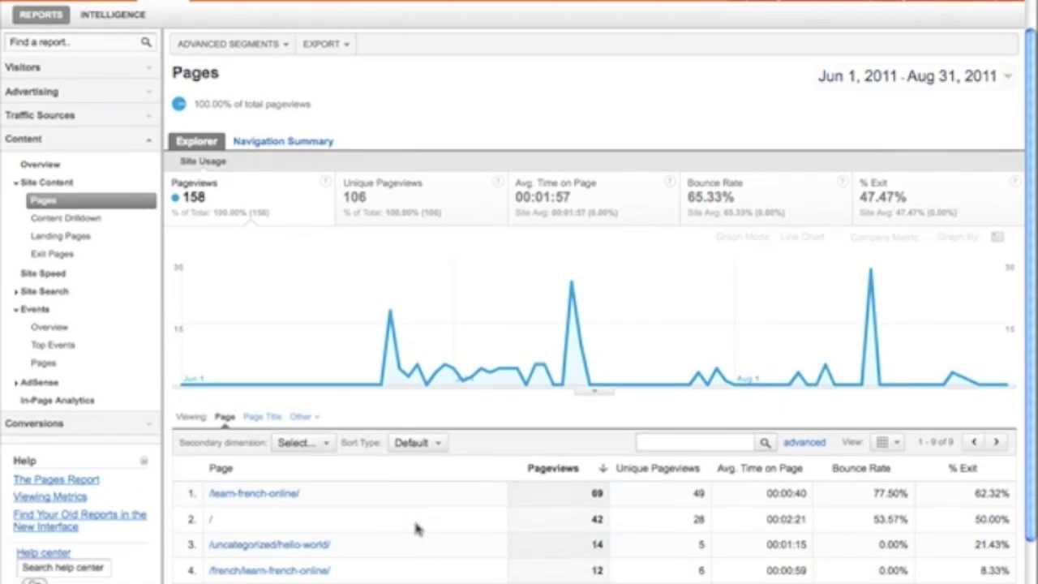
{"action": "scroll", "coordinate": [418, 528], "scroll_direction": "down", "scroll_amount": 1}
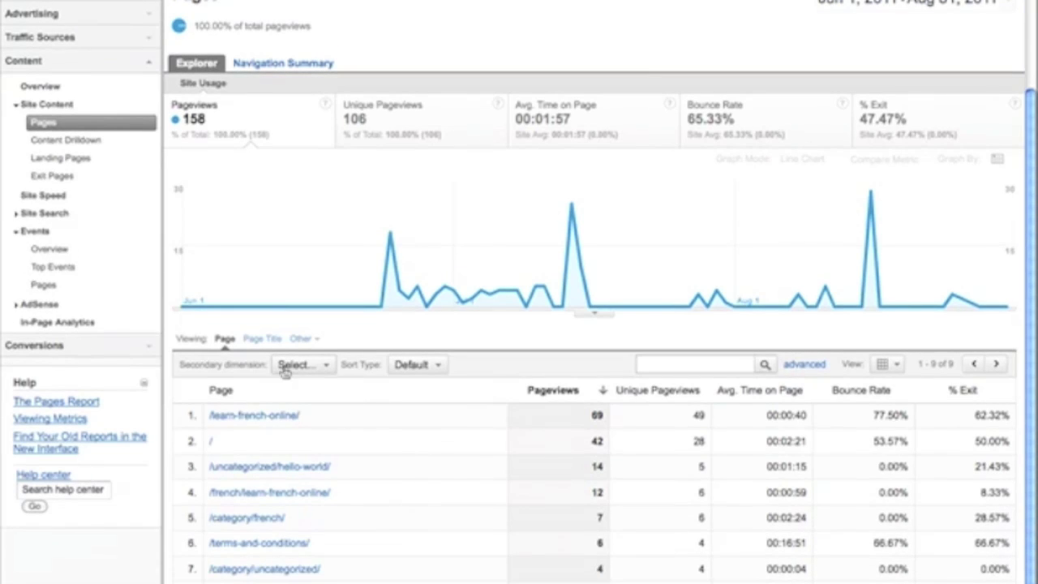
{"action": "left_click", "coordinate": [274, 341]}
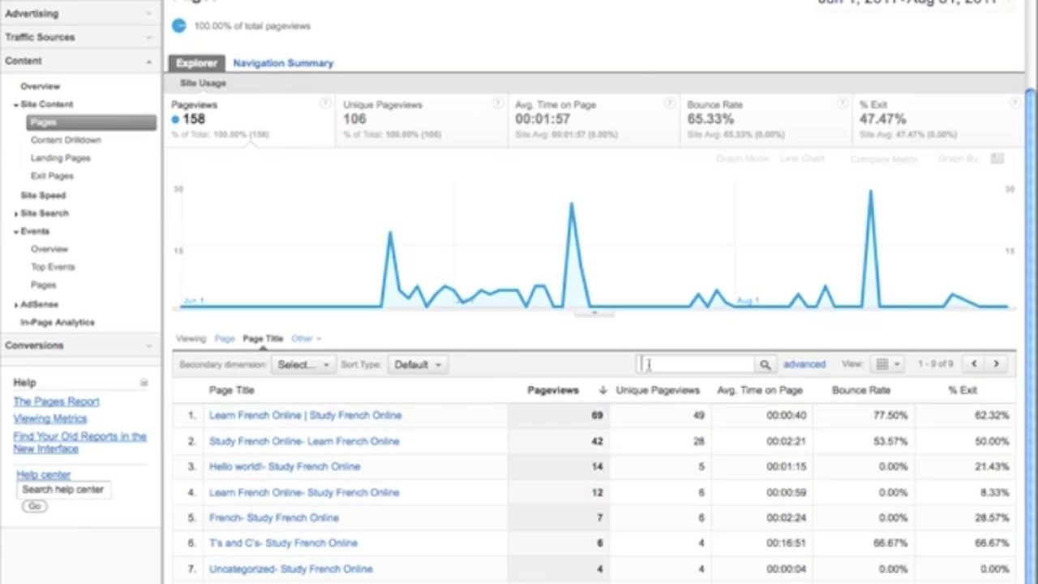
Step: Inspect the table View options and Sort Type choices, leaving sorting at Default
{"action": "left_click", "coordinate": [894, 365]}
{"action": "left_click", "coordinate": [895, 366]}
{"action": "left_click", "coordinate": [425, 367]}
{"action": "left_click", "coordinate": [436, 367]}
{"action": "left_click", "coordinate": [429, 366]}
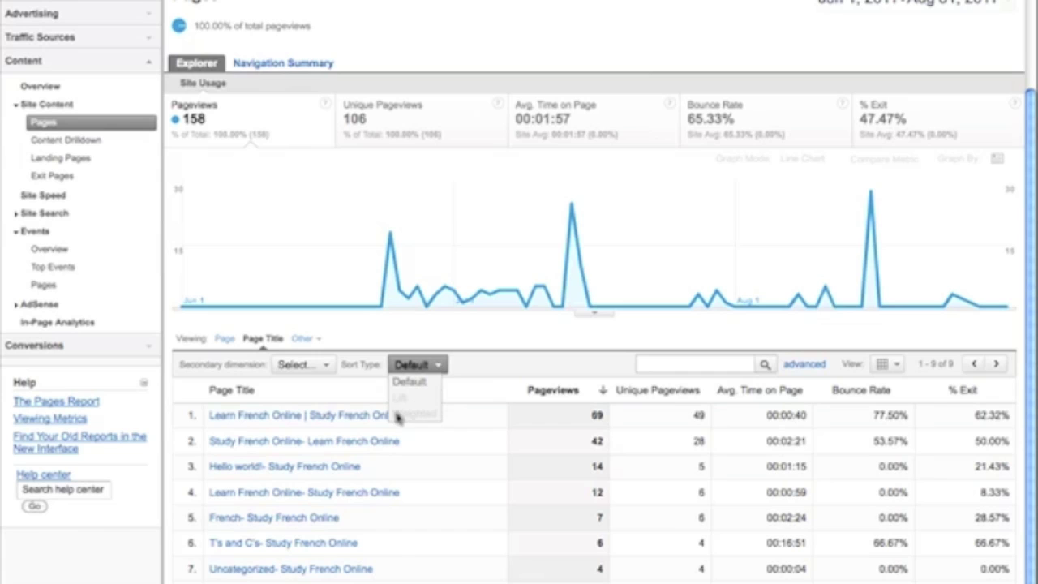
{"action": "left_click", "coordinate": [363, 357]}
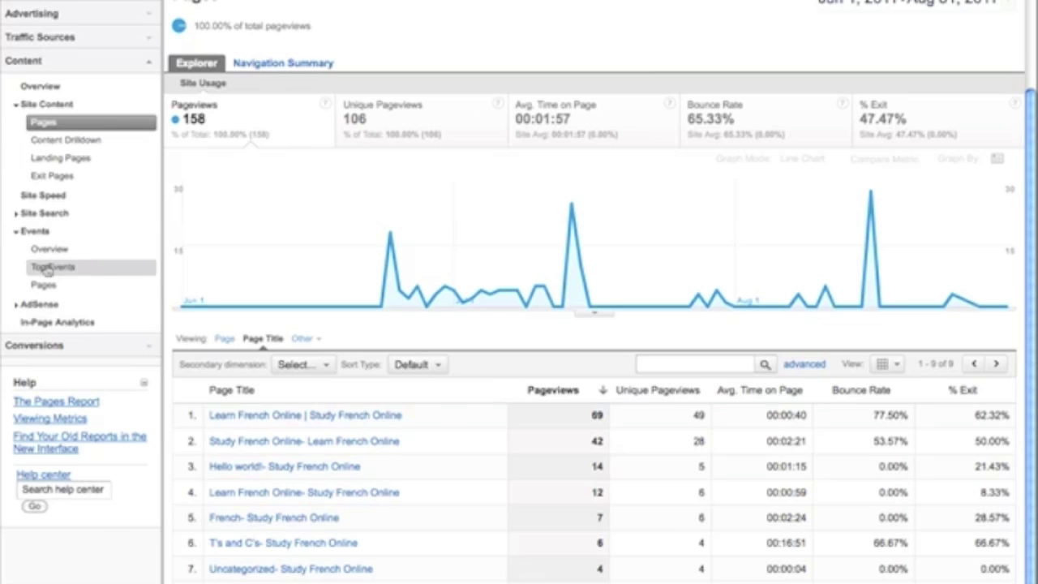
Step: Open Content > Site Speed and review its table: 158 pageviews, 0.00 s average load time
{"action": "left_click", "coordinate": [66, 199]}
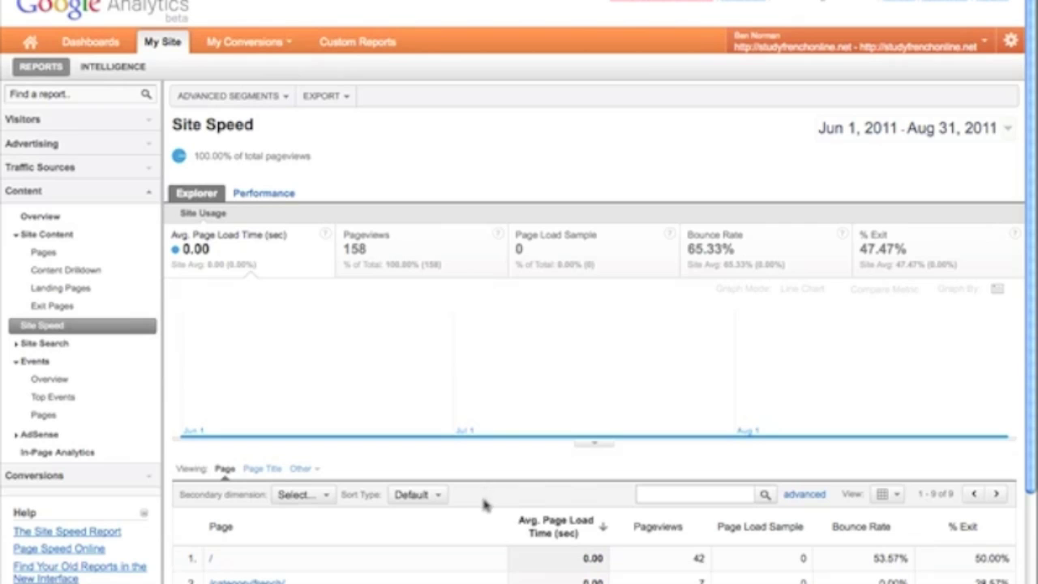
{"action": "scroll", "coordinate": [449, 516], "scroll_direction": "down", "scroll_amount": 1}
{"action": "scroll", "coordinate": [448, 517], "scroll_direction": "down", "scroll_amount": 1}
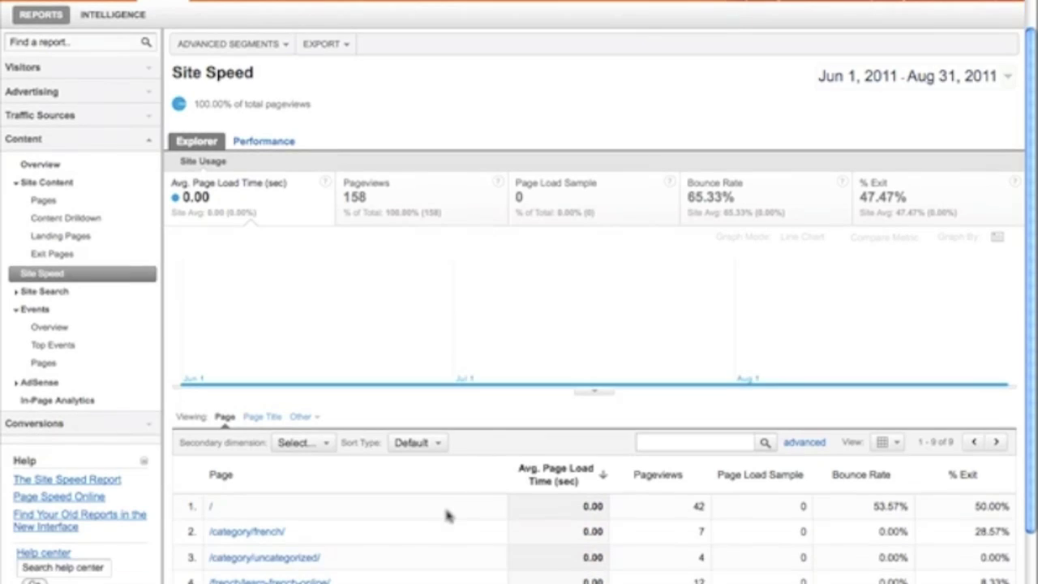
{"action": "scroll", "coordinate": [448, 516], "scroll_direction": "down", "scroll_amount": 5}
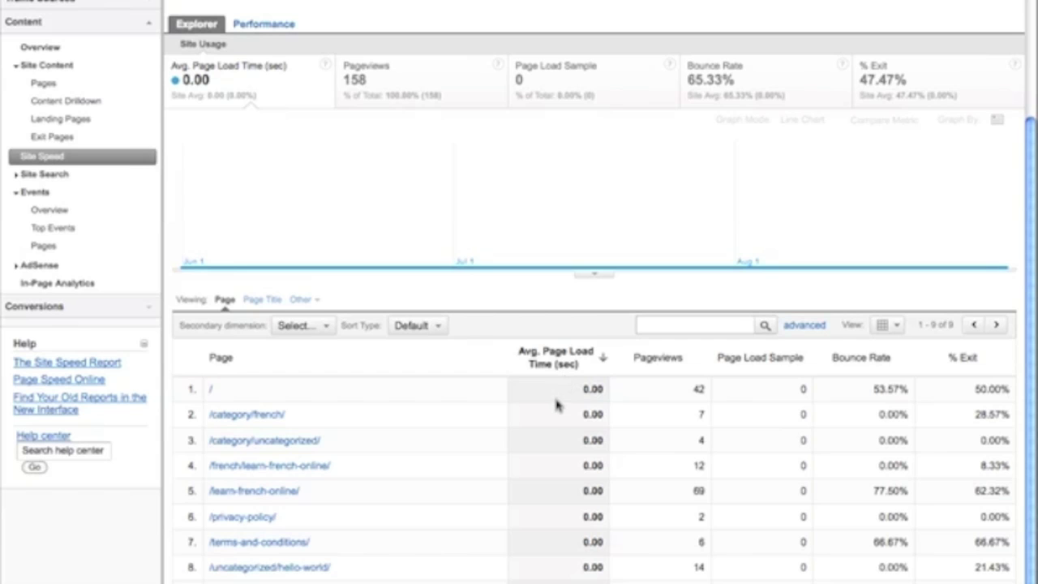
{"action": "scroll", "coordinate": [554, 413], "scroll_direction": "up", "scroll_amount": 1}
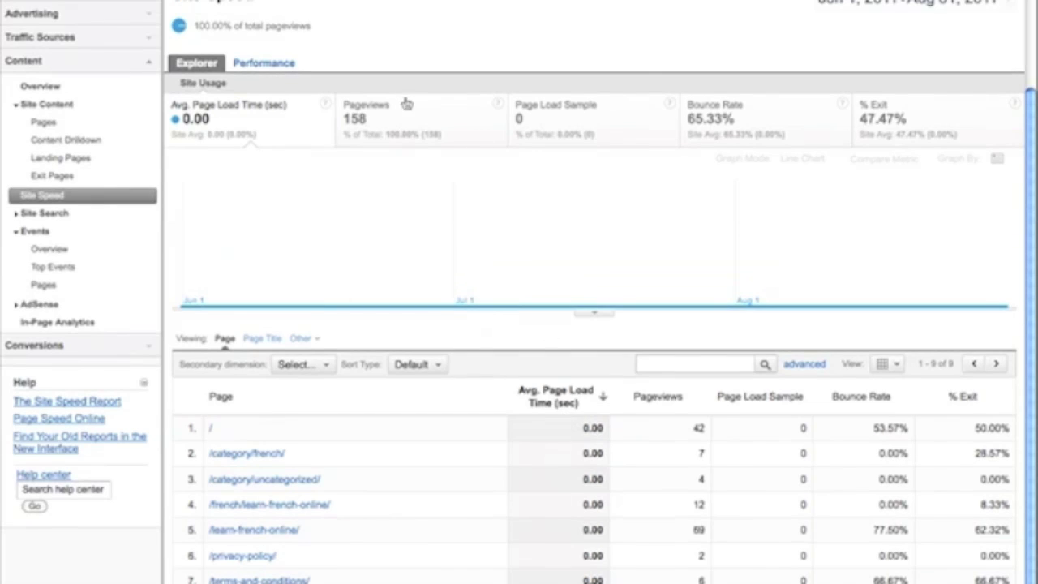
Step: Switch Site Speed to the Performance view, listing 9 pages at 0.00 s average load time
{"action": "left_click", "coordinate": [272, 69]}
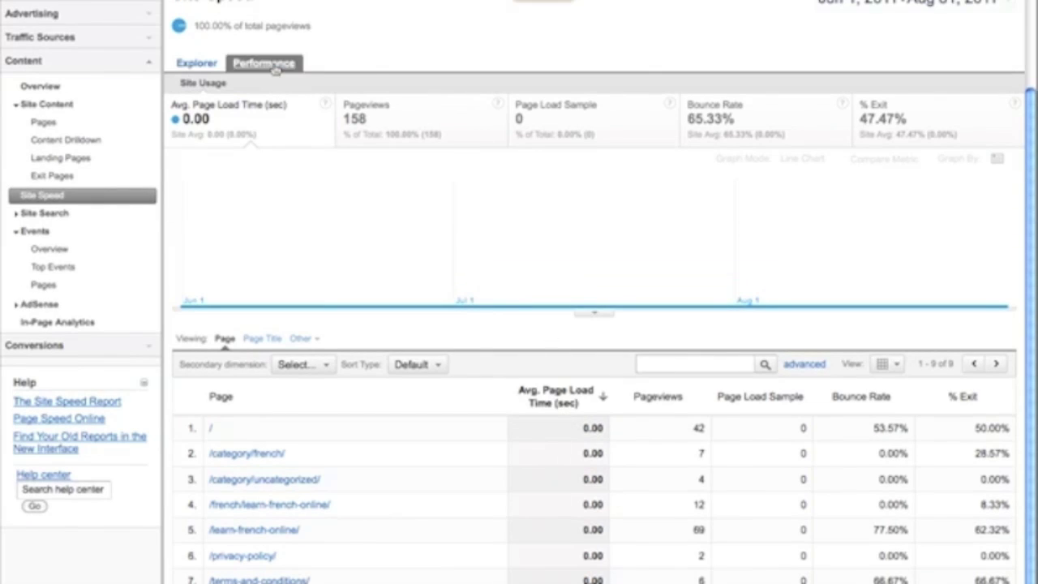